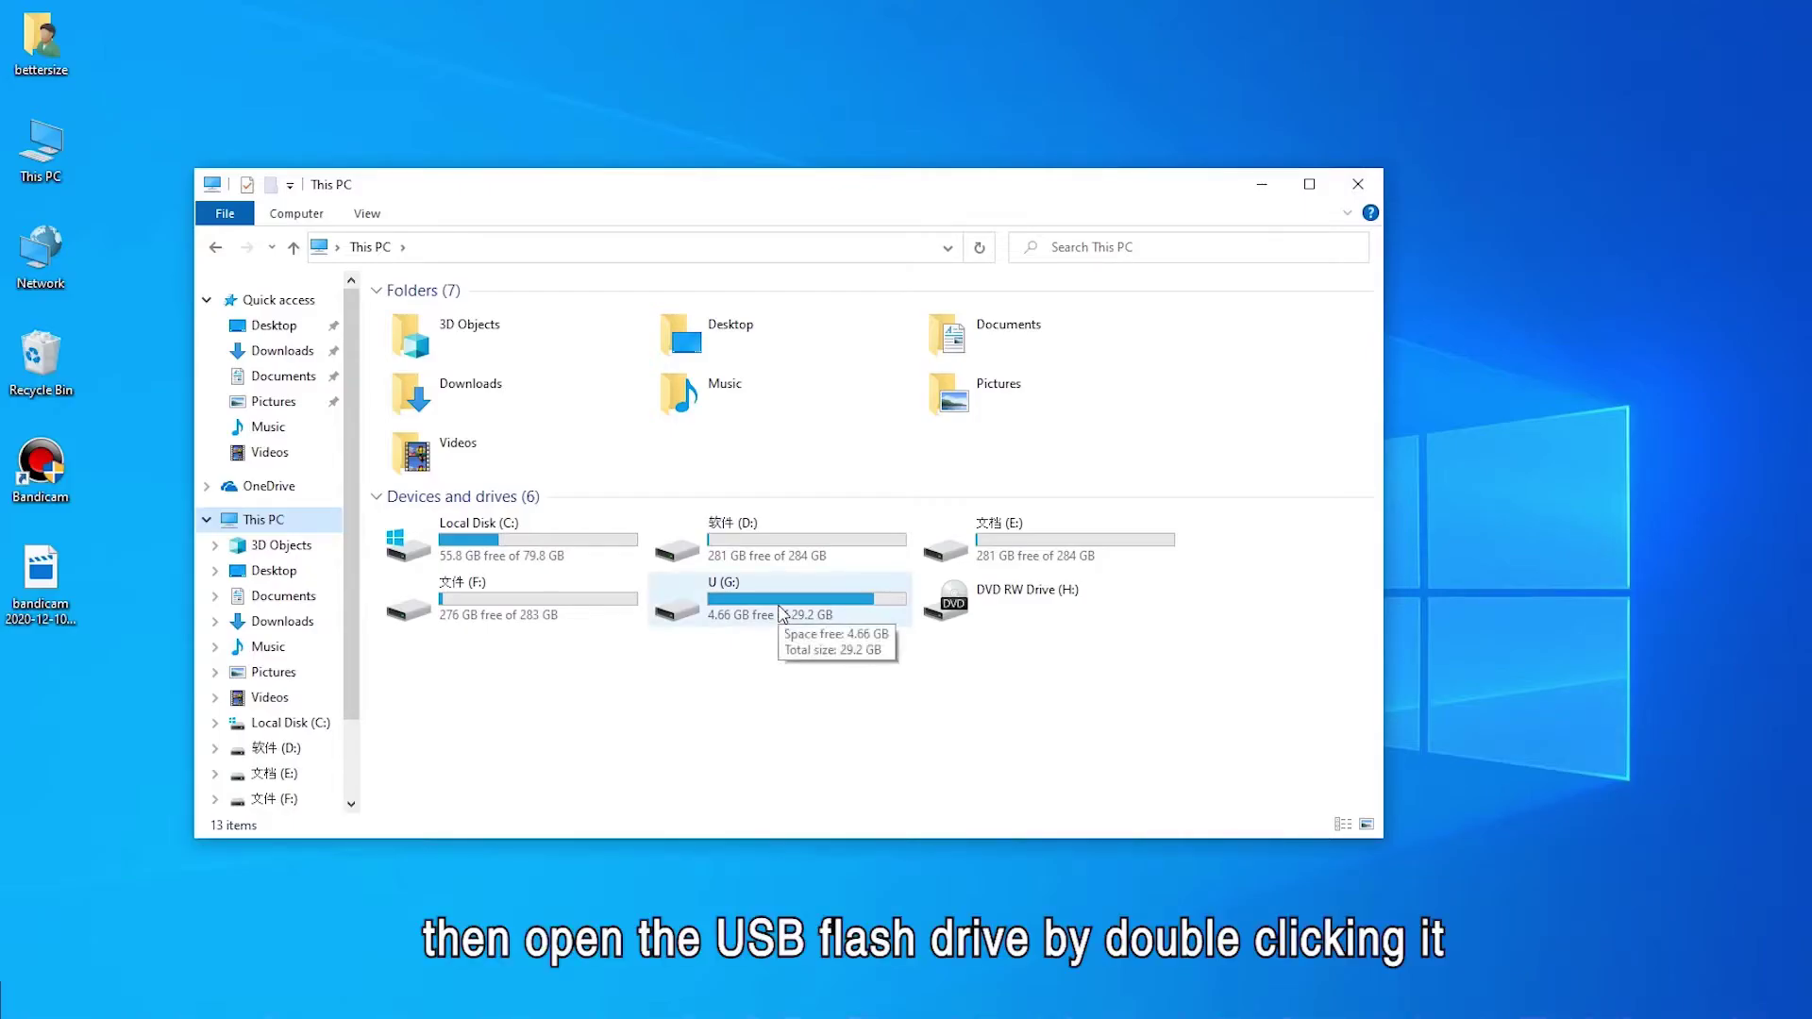
Install Bettersize V8.10 from Setup_EN in the USB drive's Bettersize folder, using default settings
double_click(779, 613)
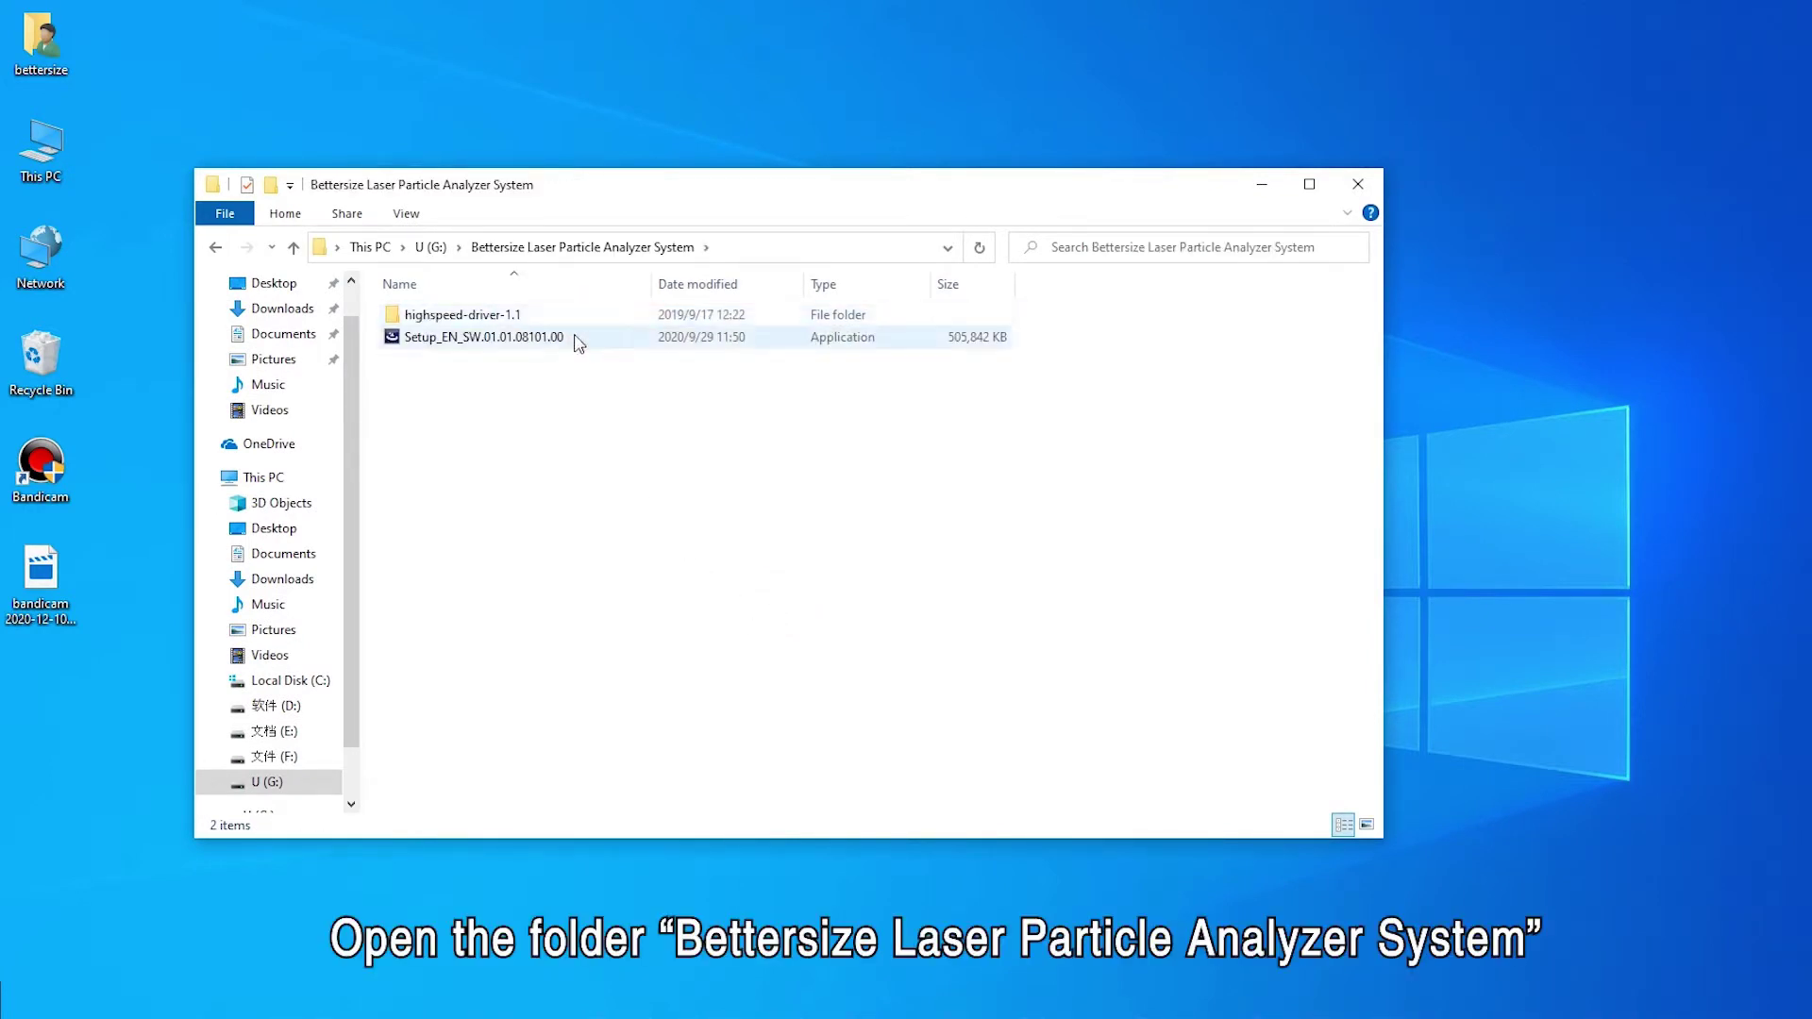
double_click(576, 338)
click(1146, 734)
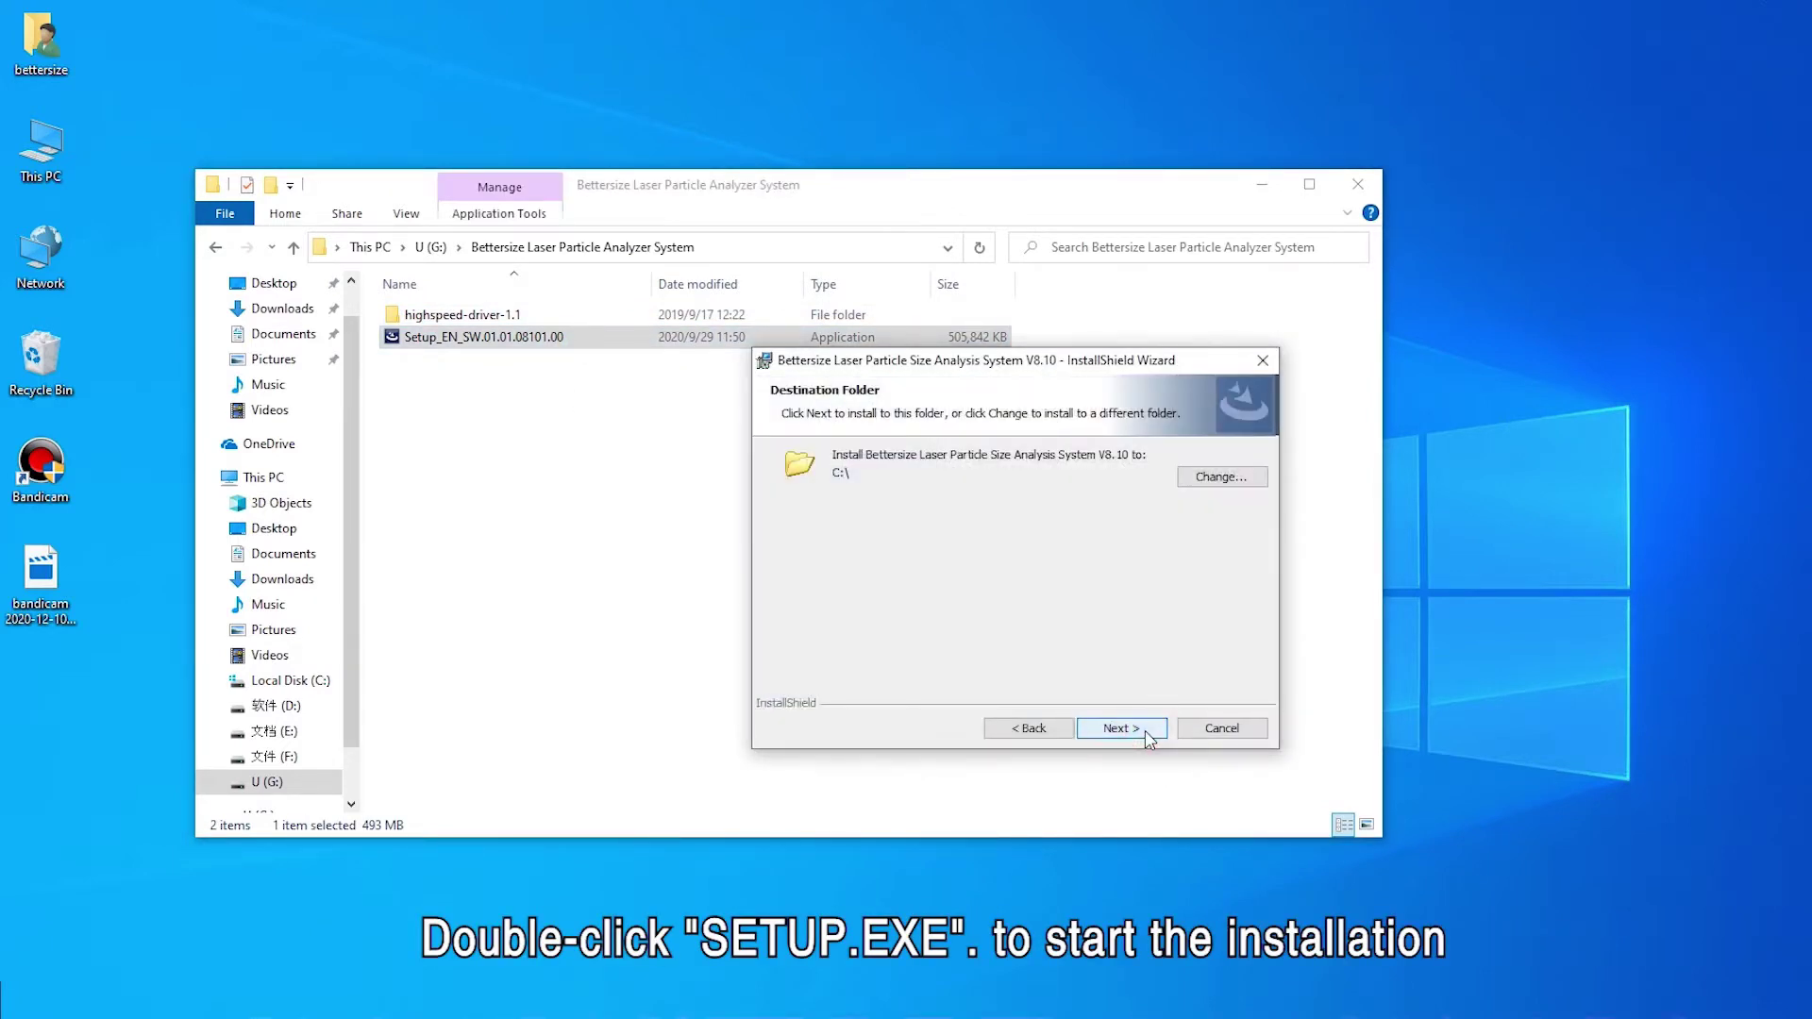
click(1148, 736)
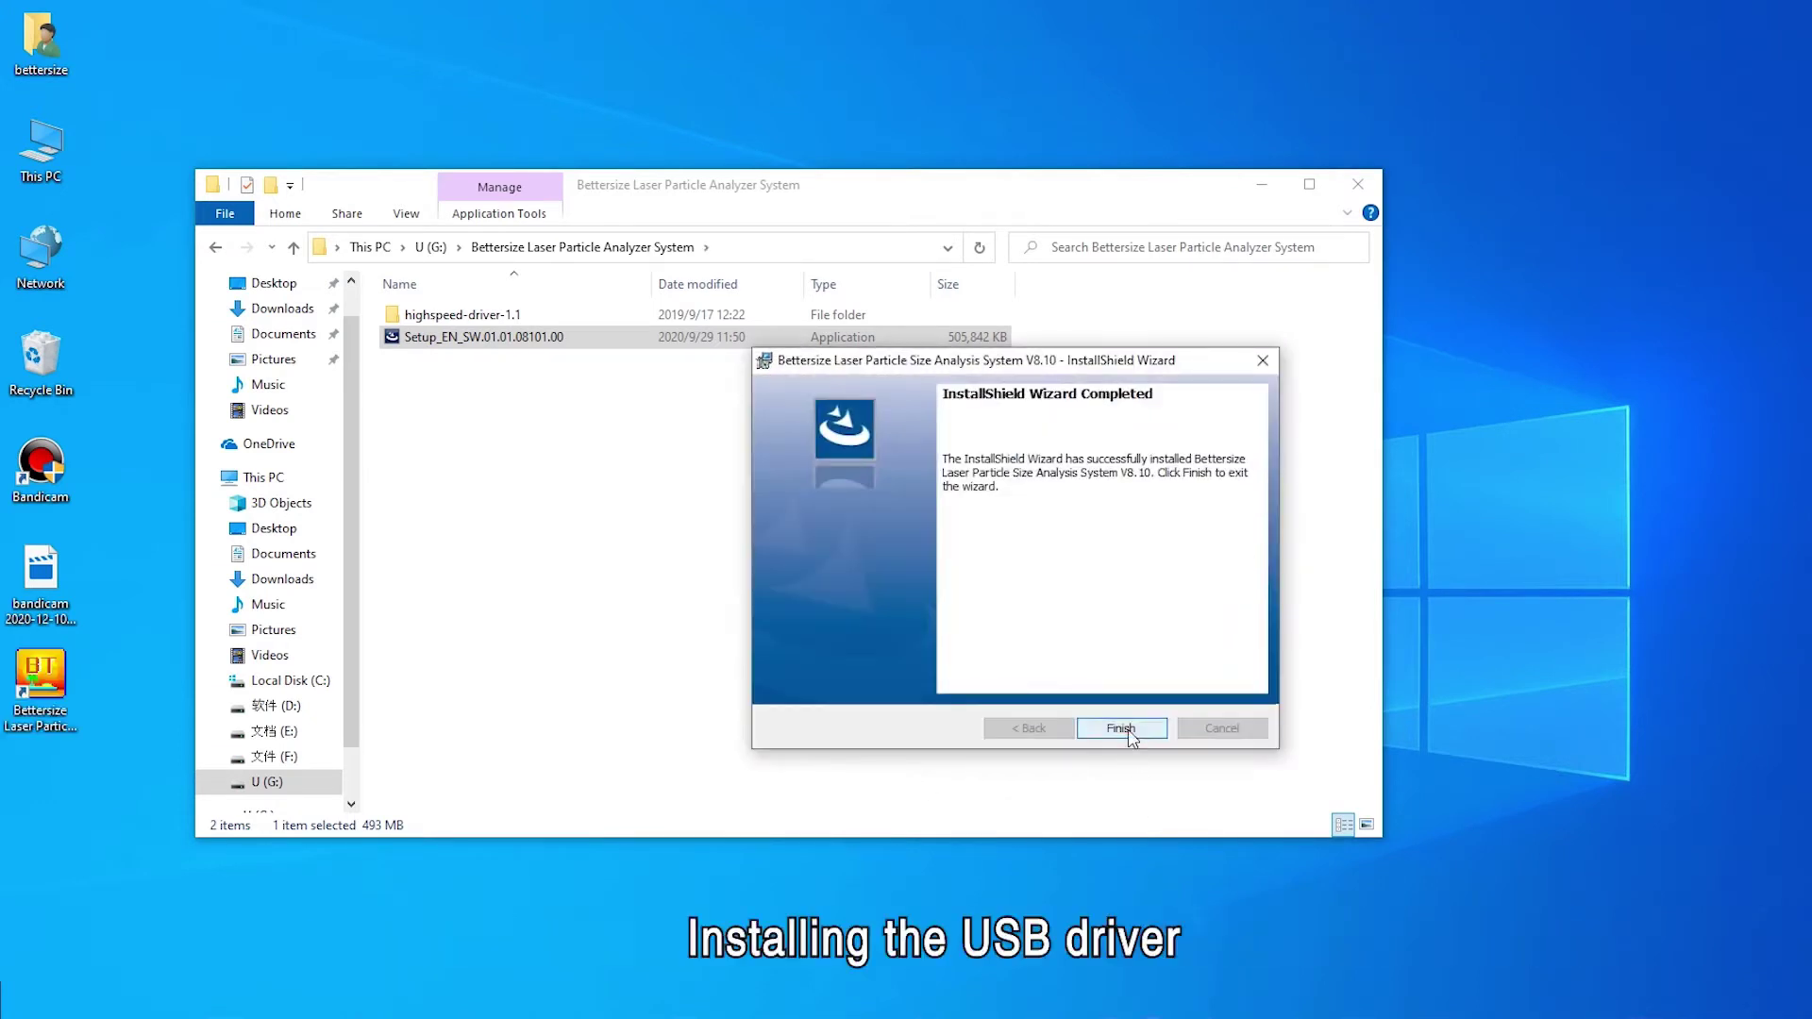
click(1122, 729)
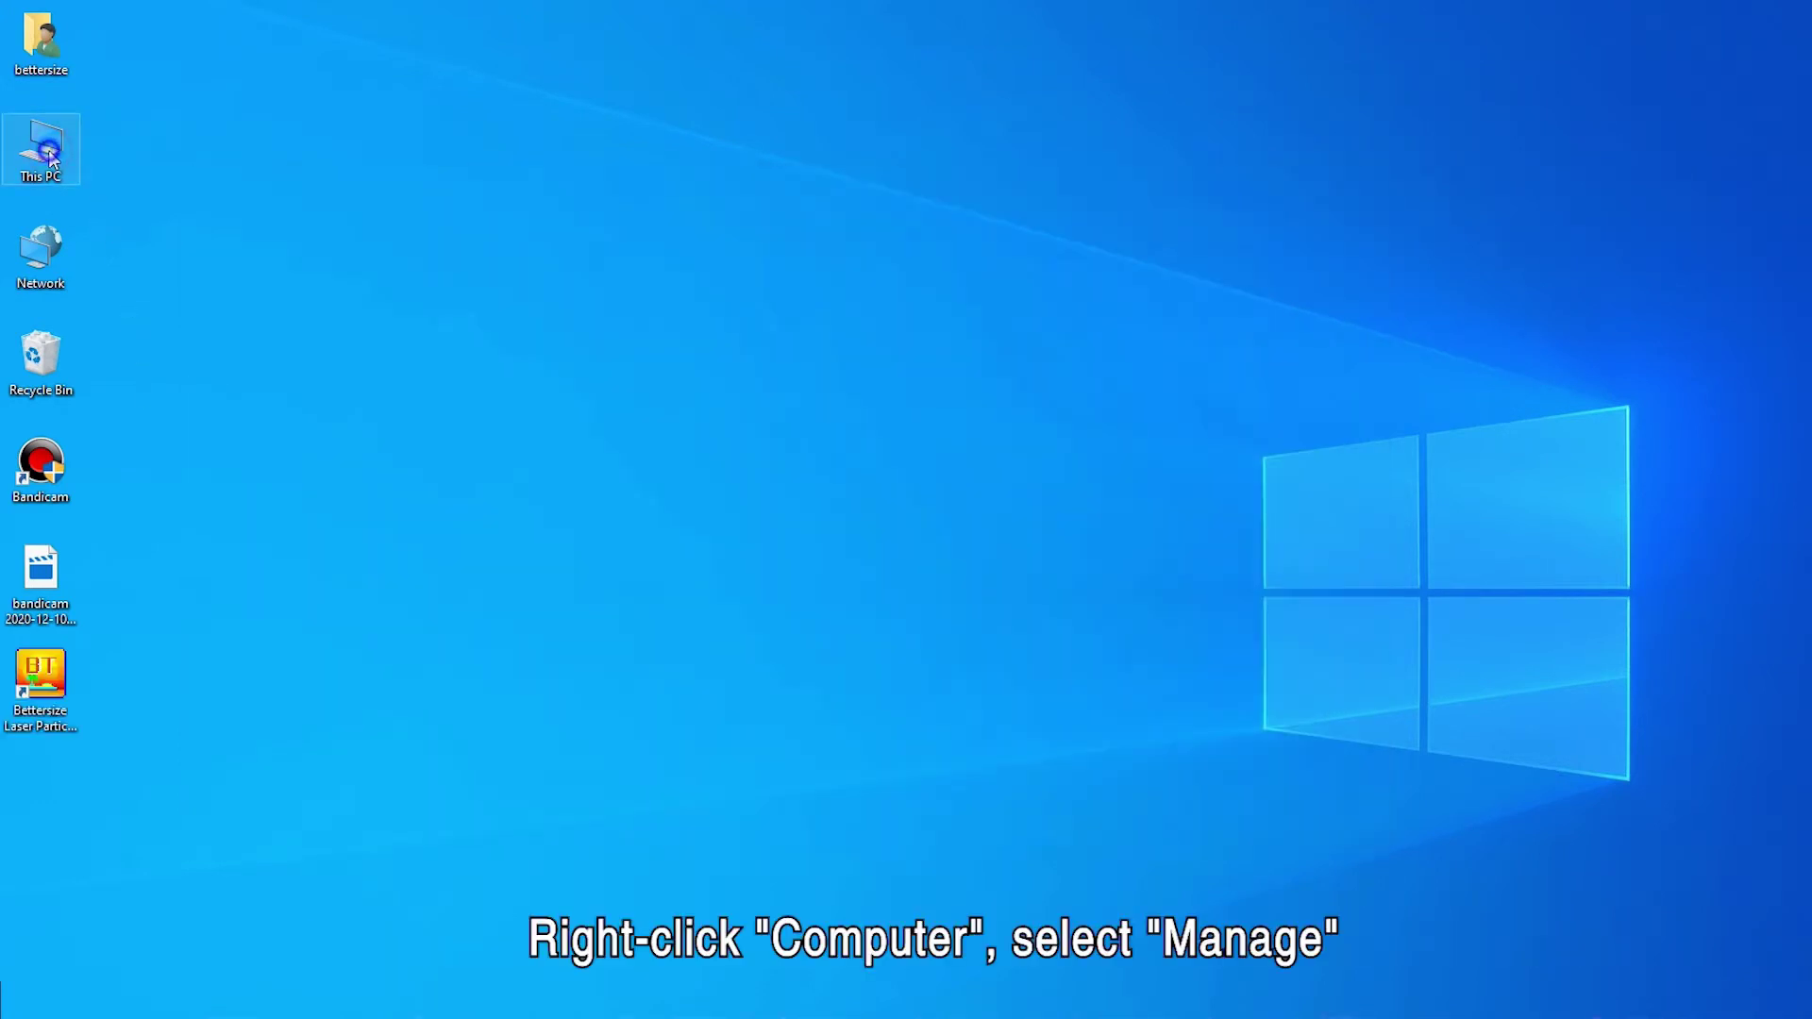
Update the STM32 Virtual COM Port driver in Device Manager from the highspeed-driver-1.1 folder
right_click(52, 159)
click(109, 214)
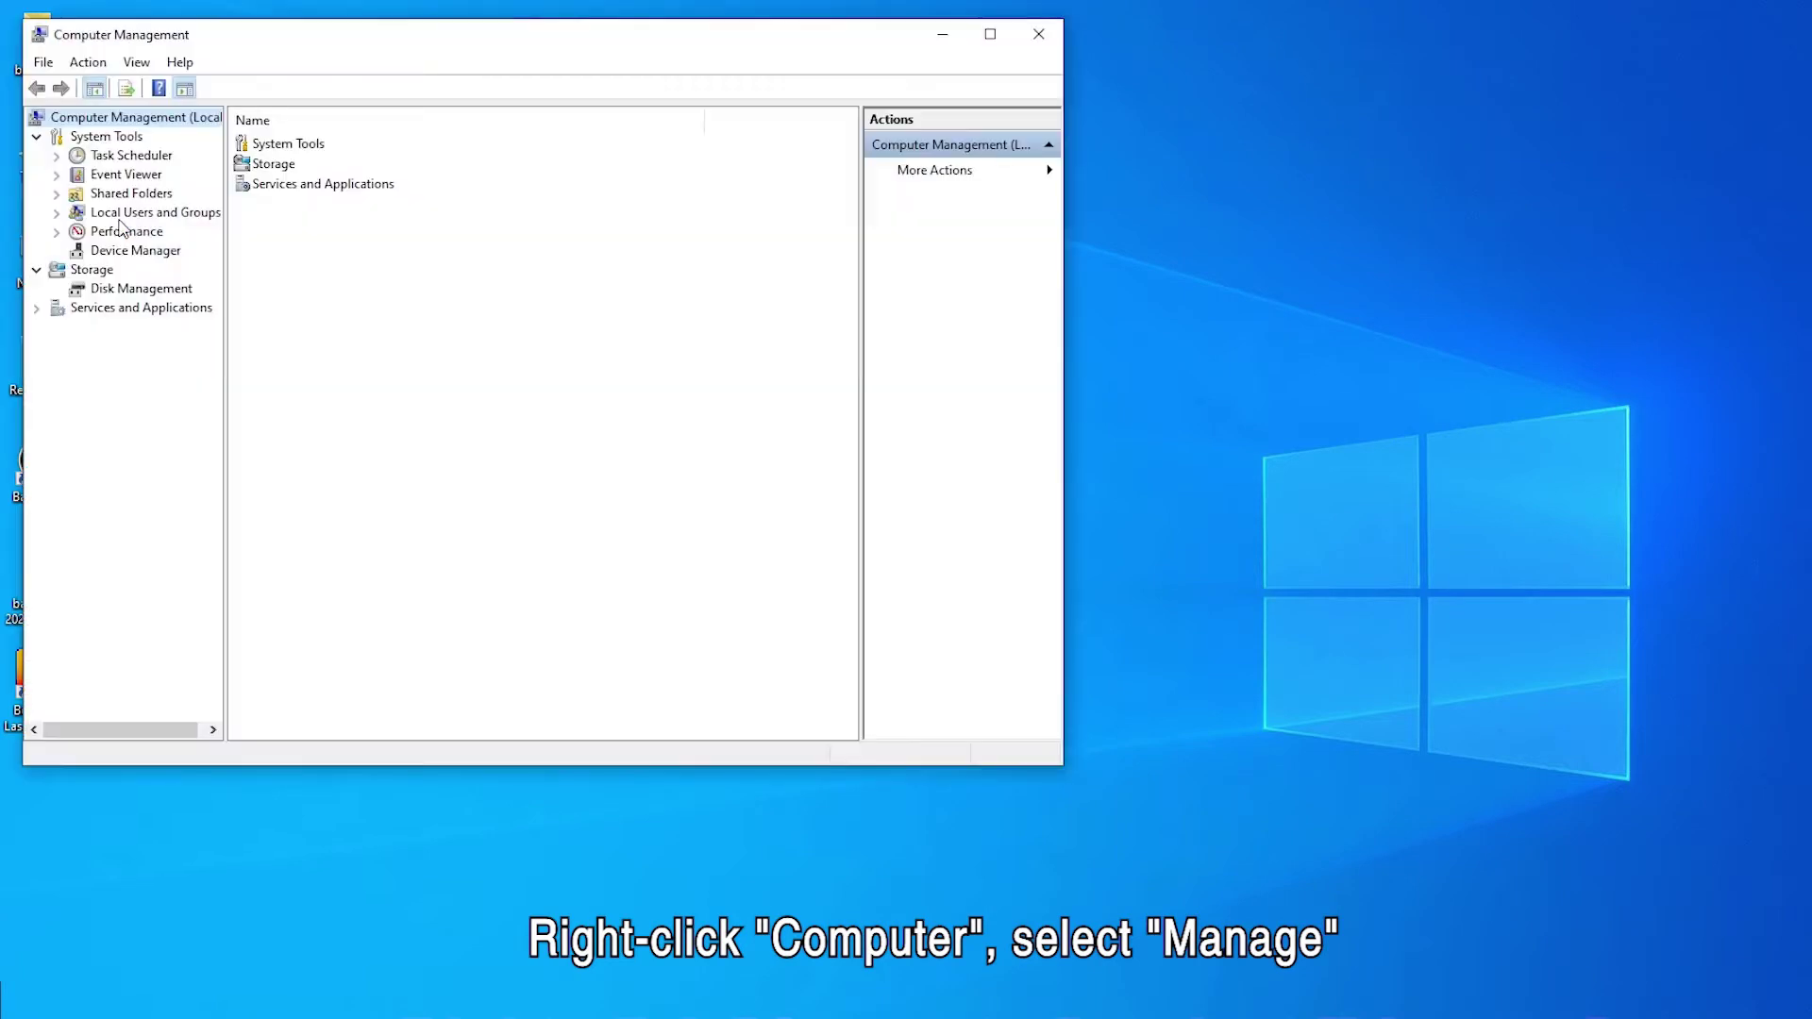
click(144, 252)
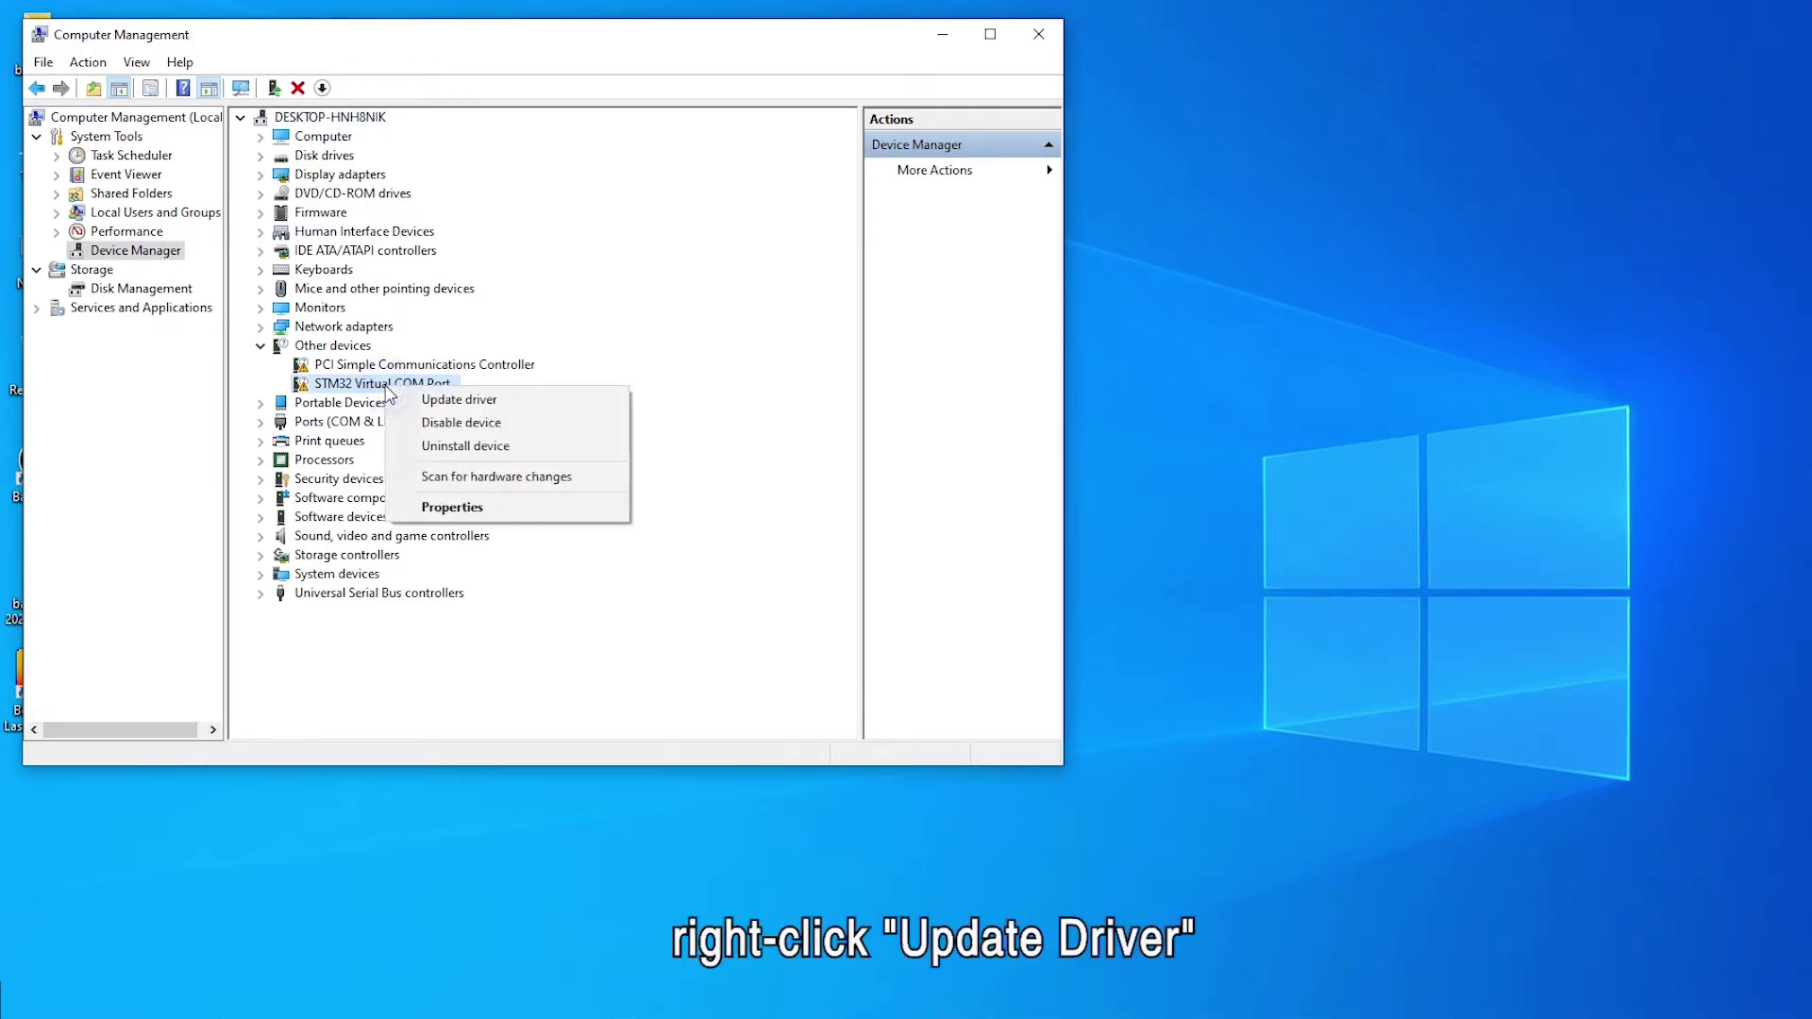
click(495, 404)
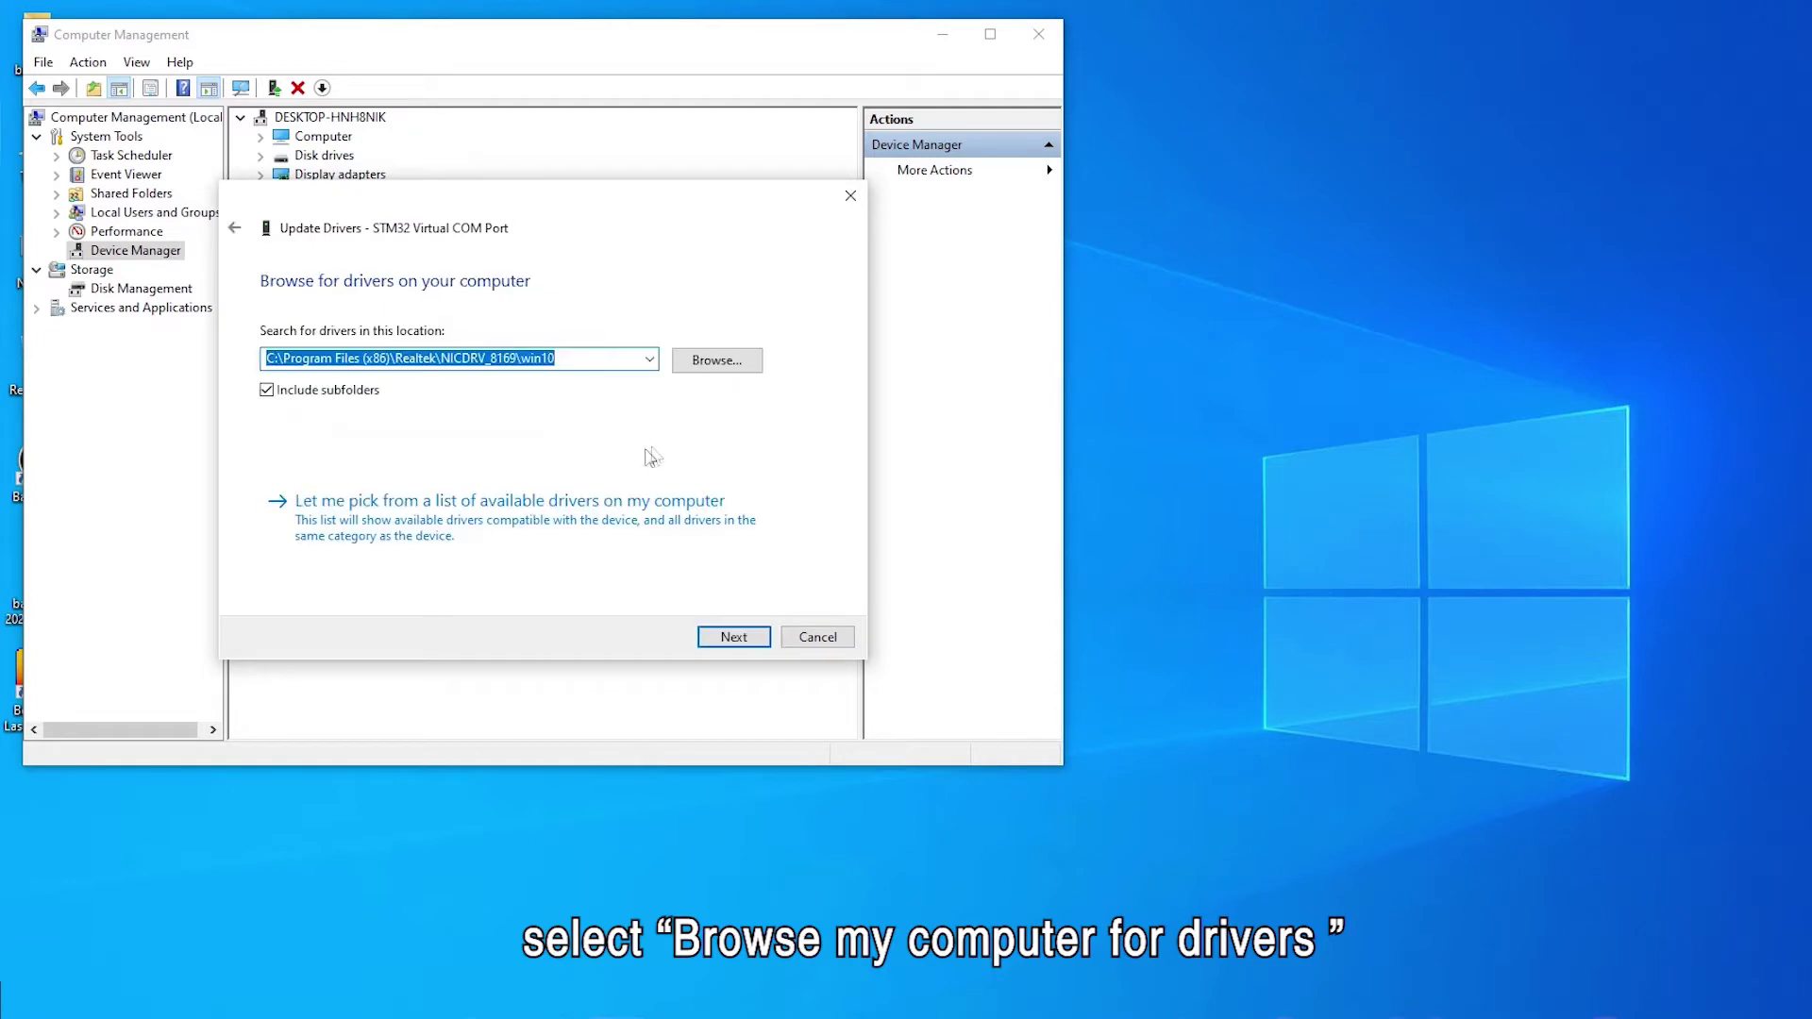
click(722, 367)
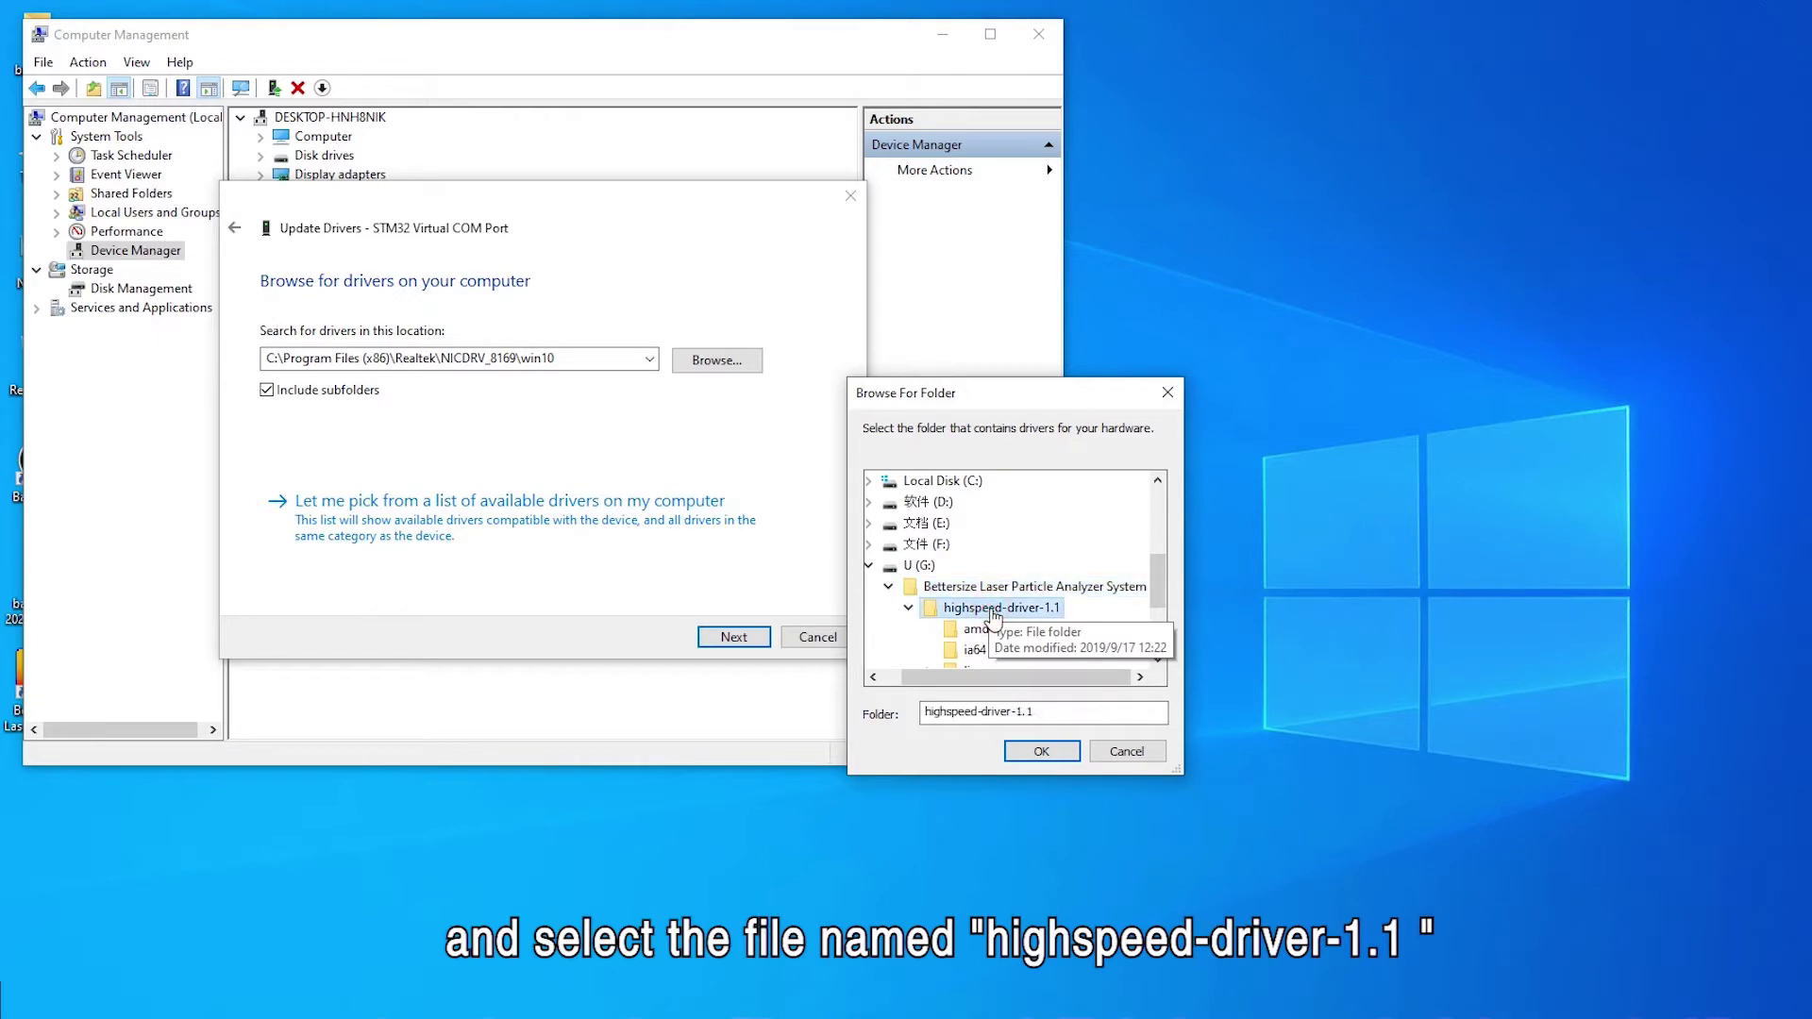
click(1041, 752)
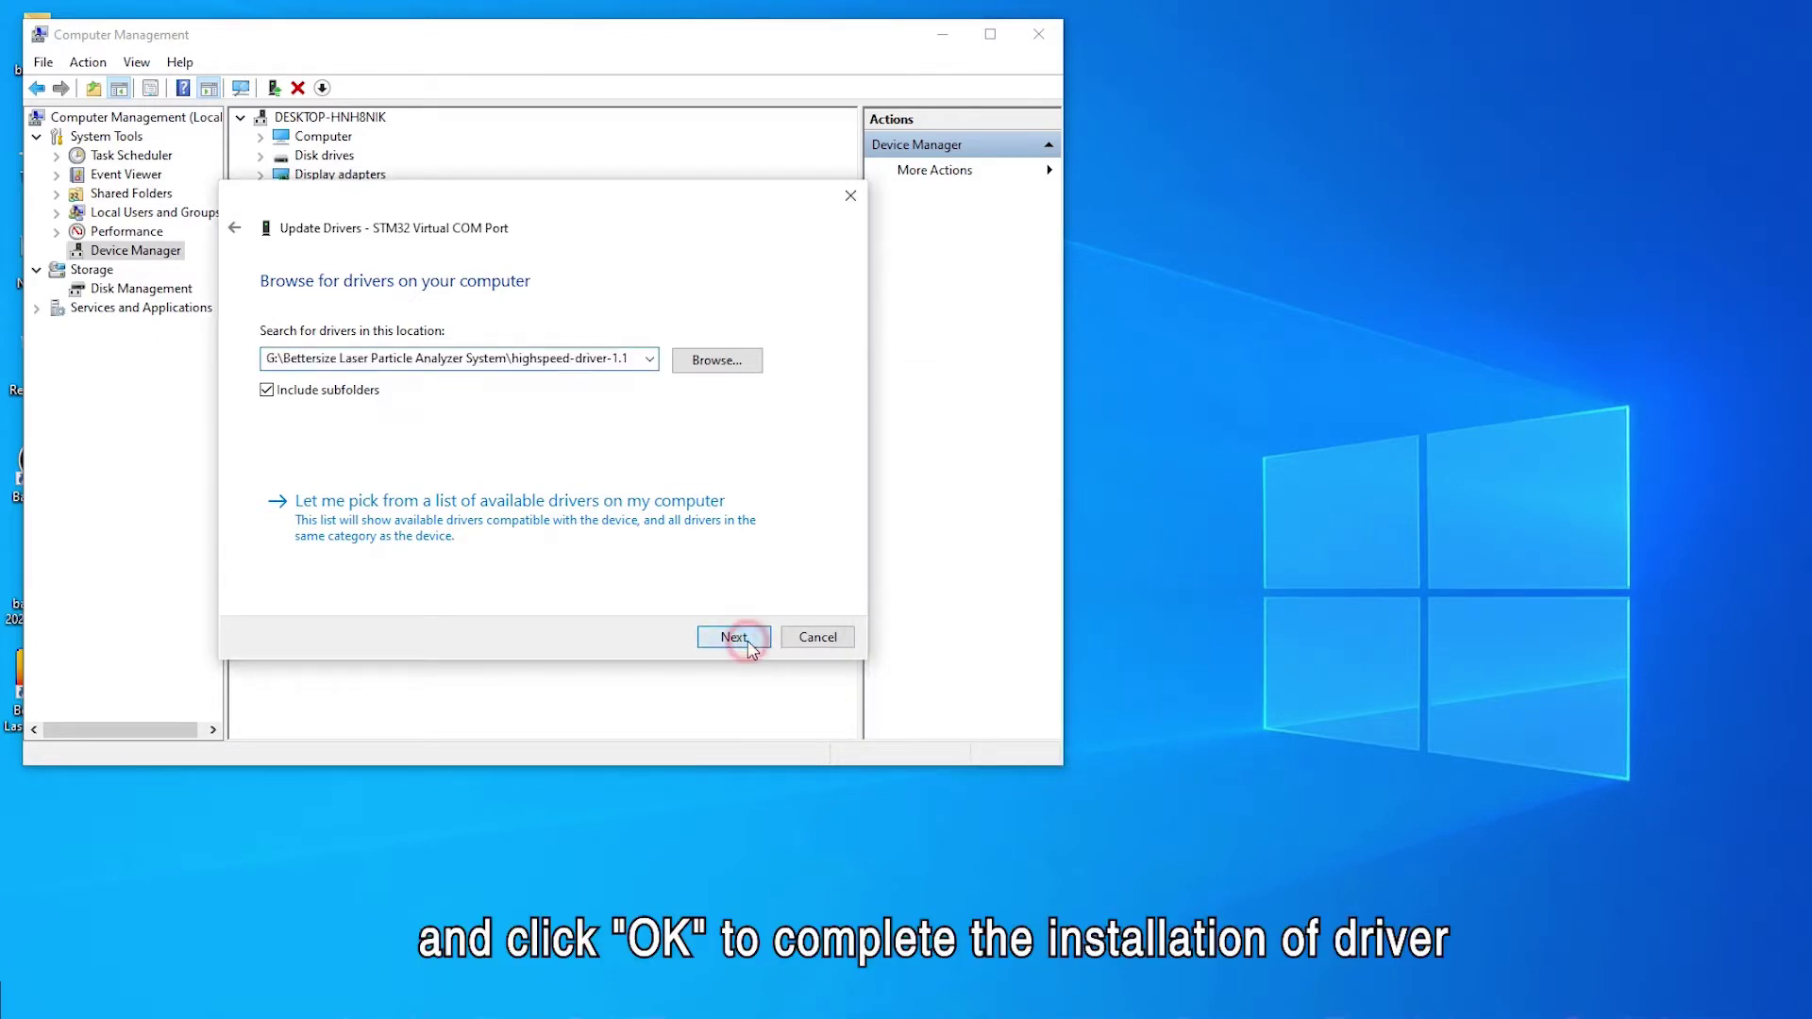
click(735, 638)
click(839, 666)
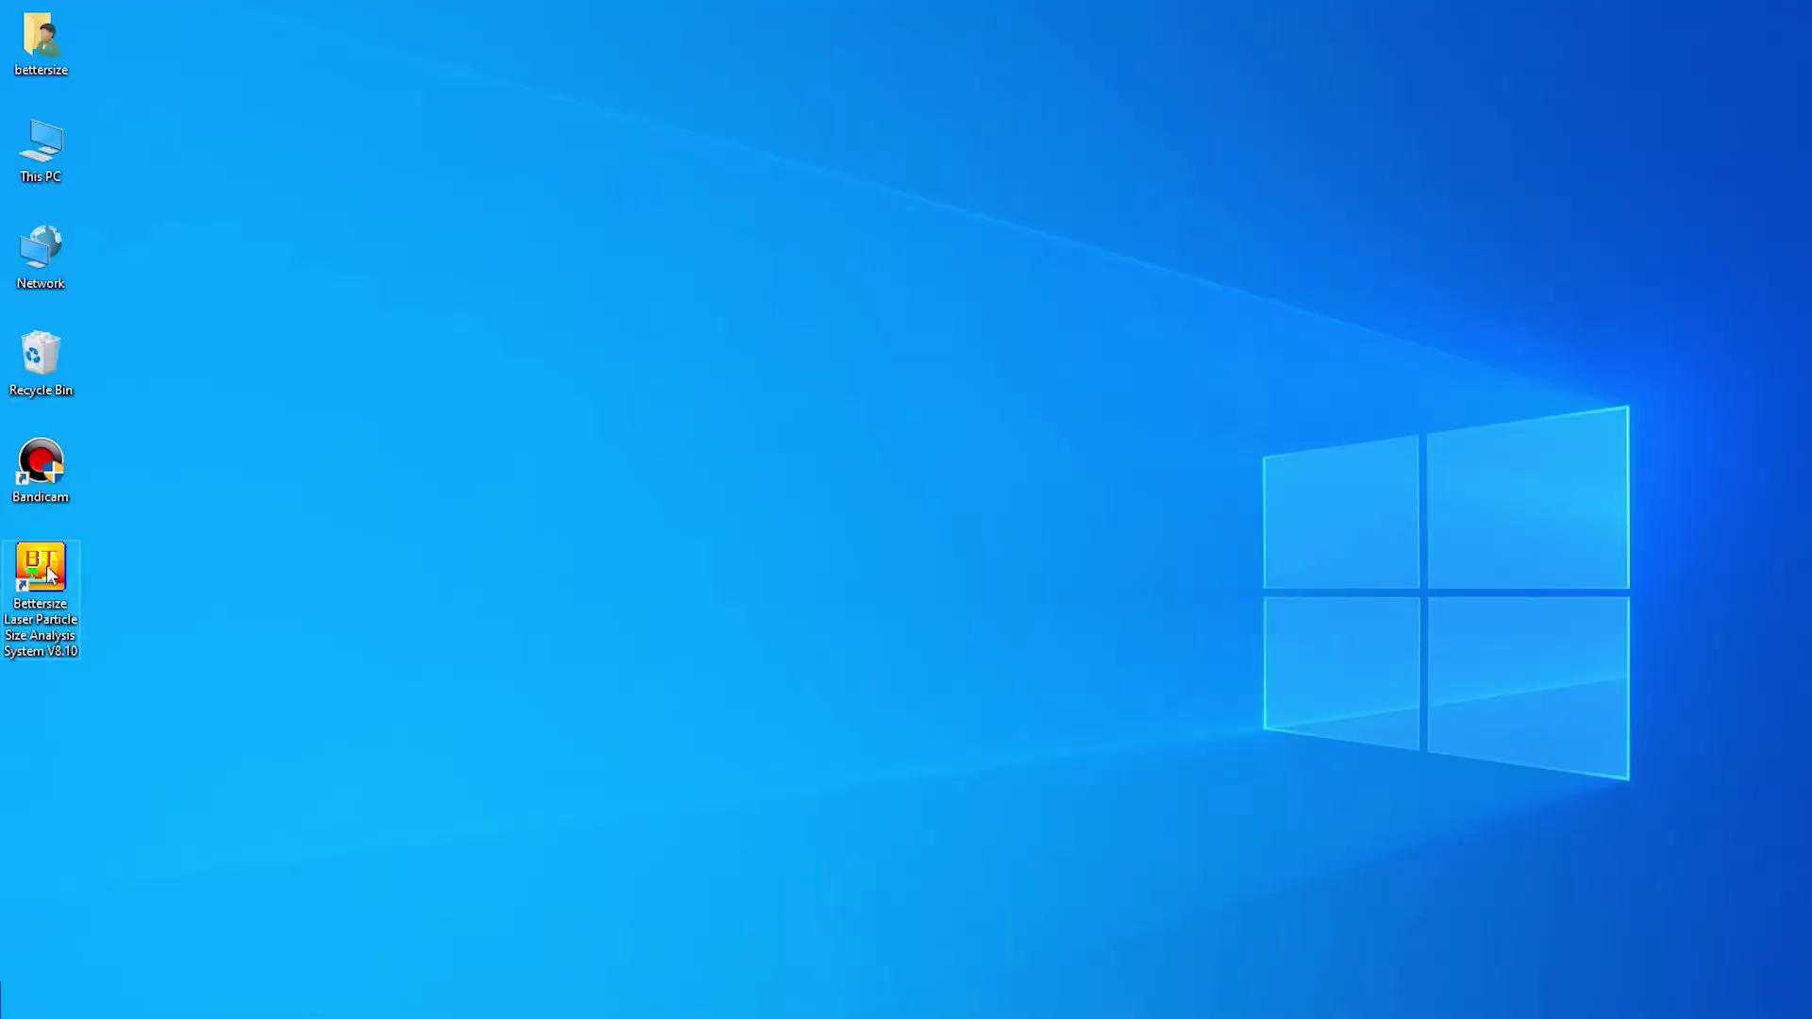
Launch Bettersize Laser Particle Size Analysis System V8.10 from its desktop shortcut
double_click(41, 566)
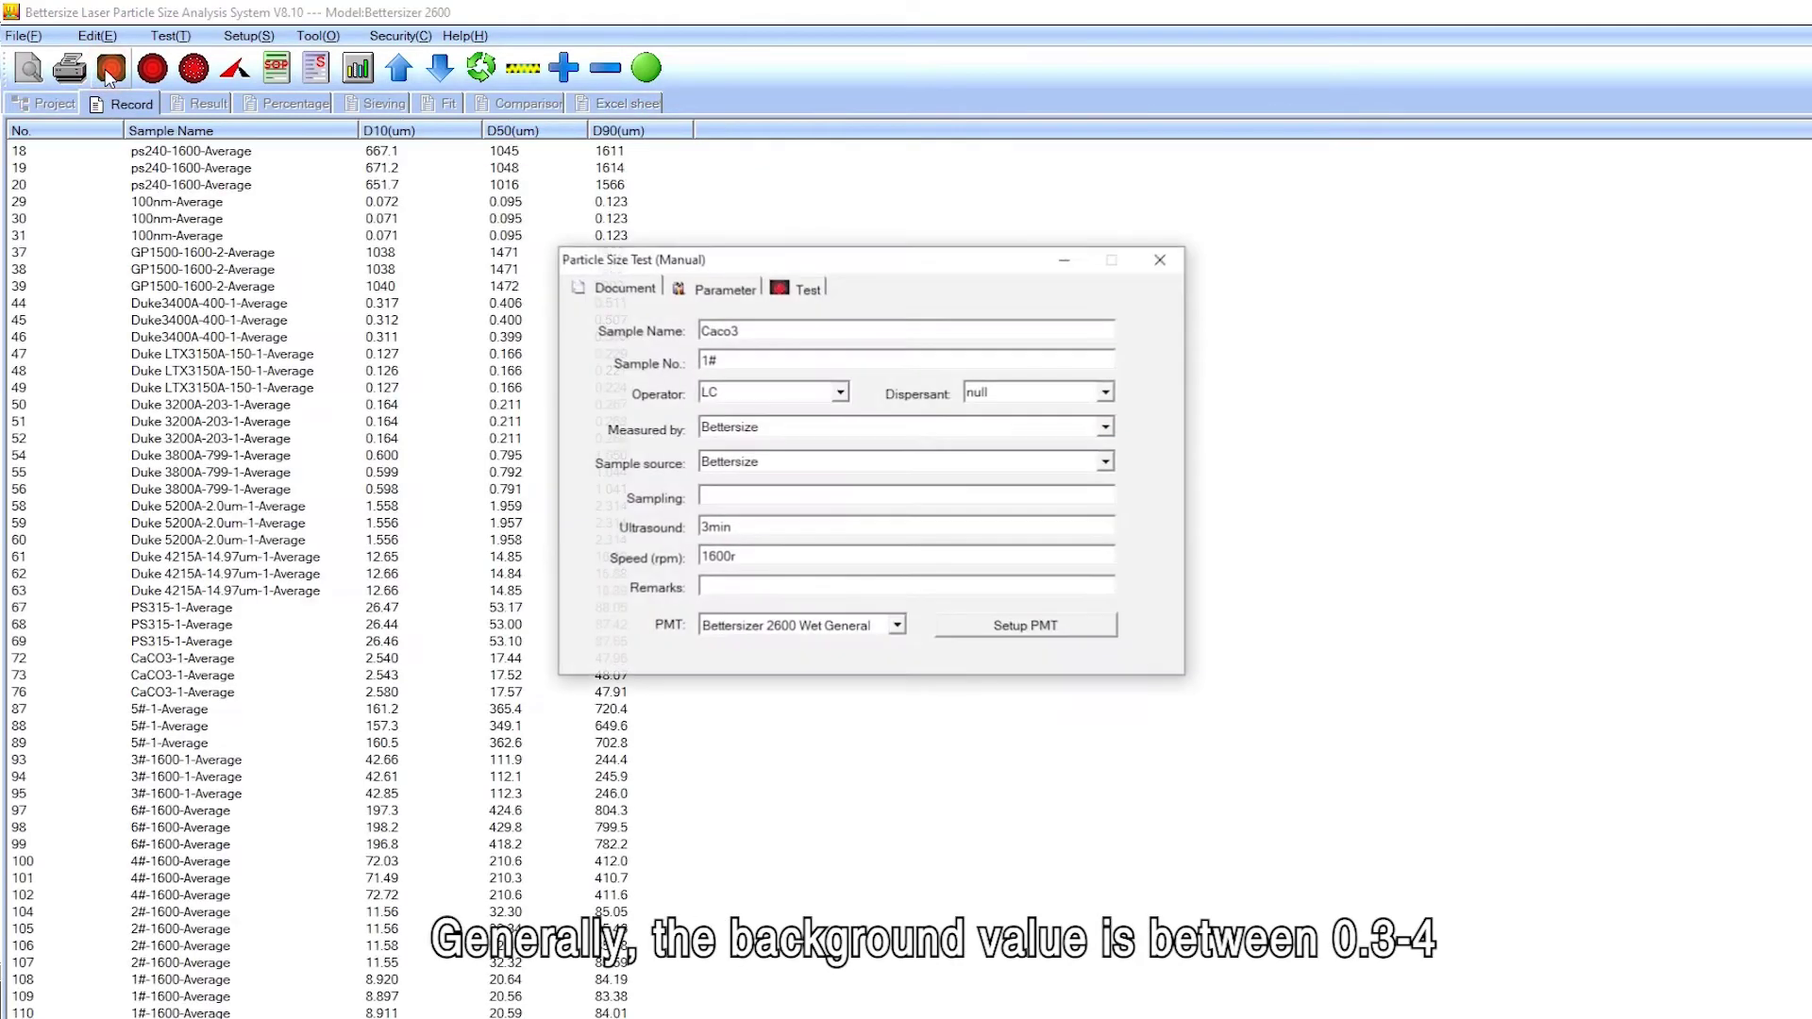
Preview the manual particle size test dialog and its Document, Parameter and Test tabs
click(808, 290)
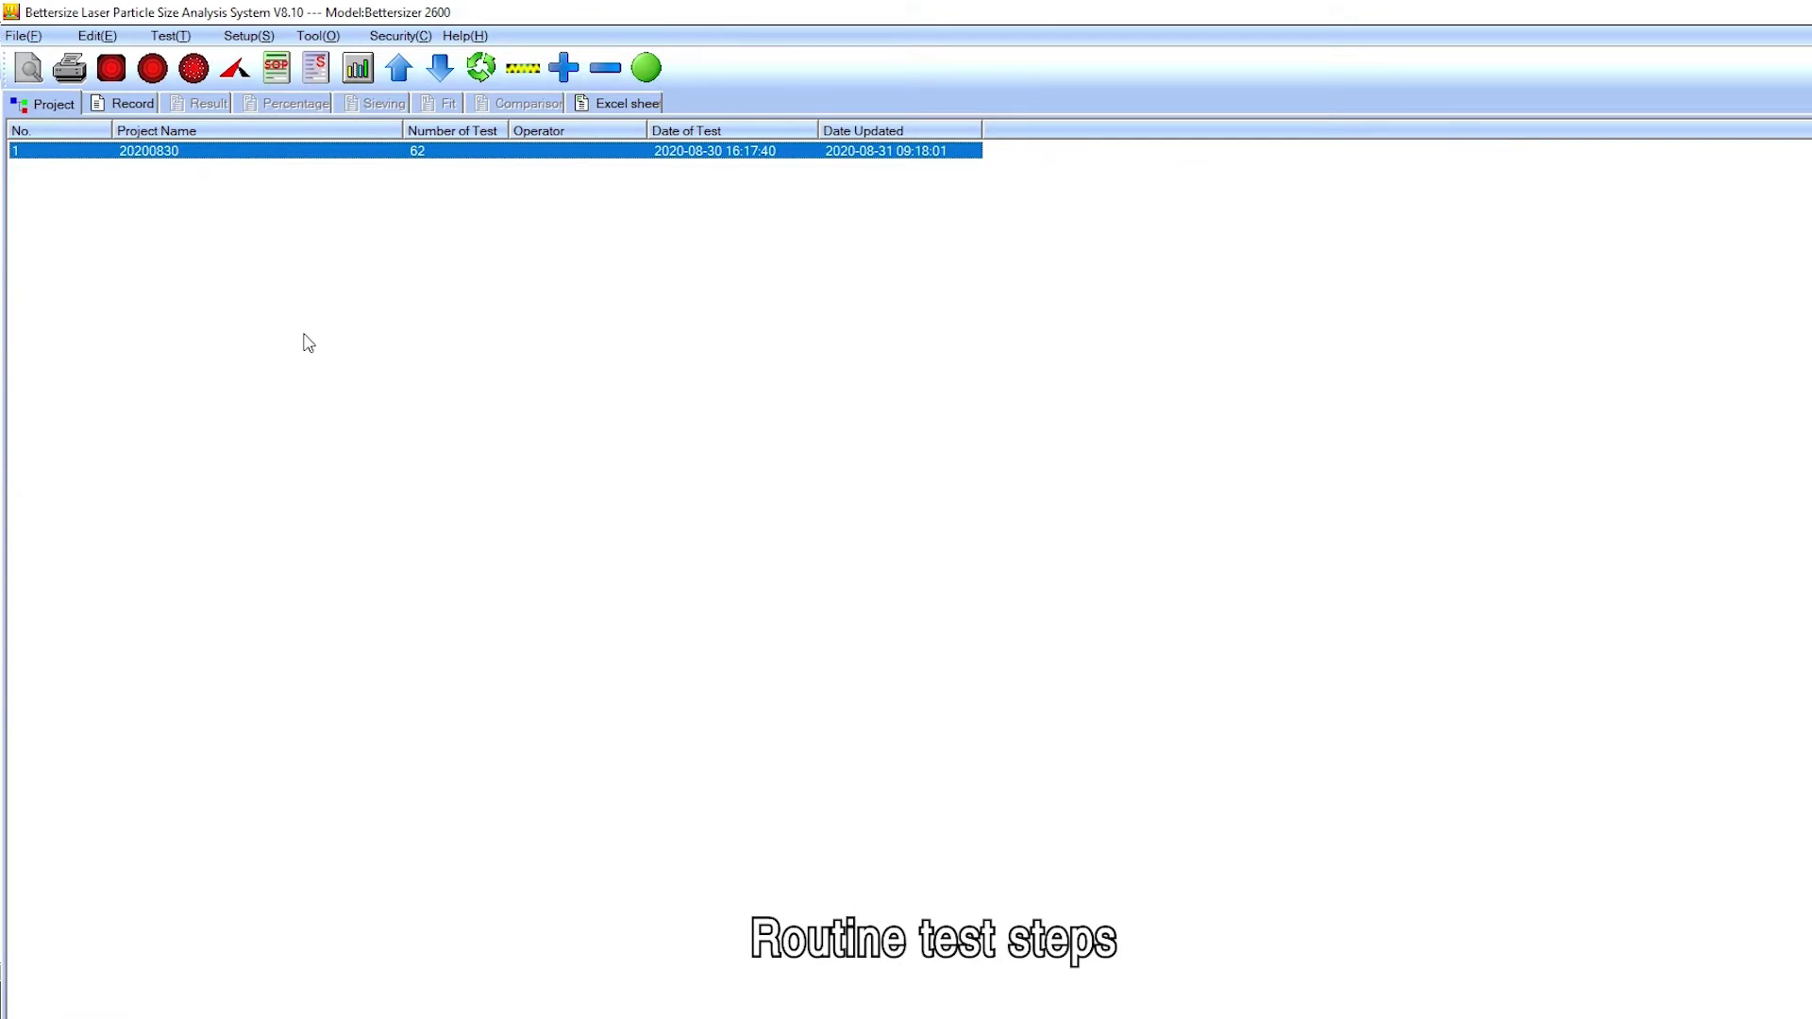
Create a new project named test1
right_click(312, 312)
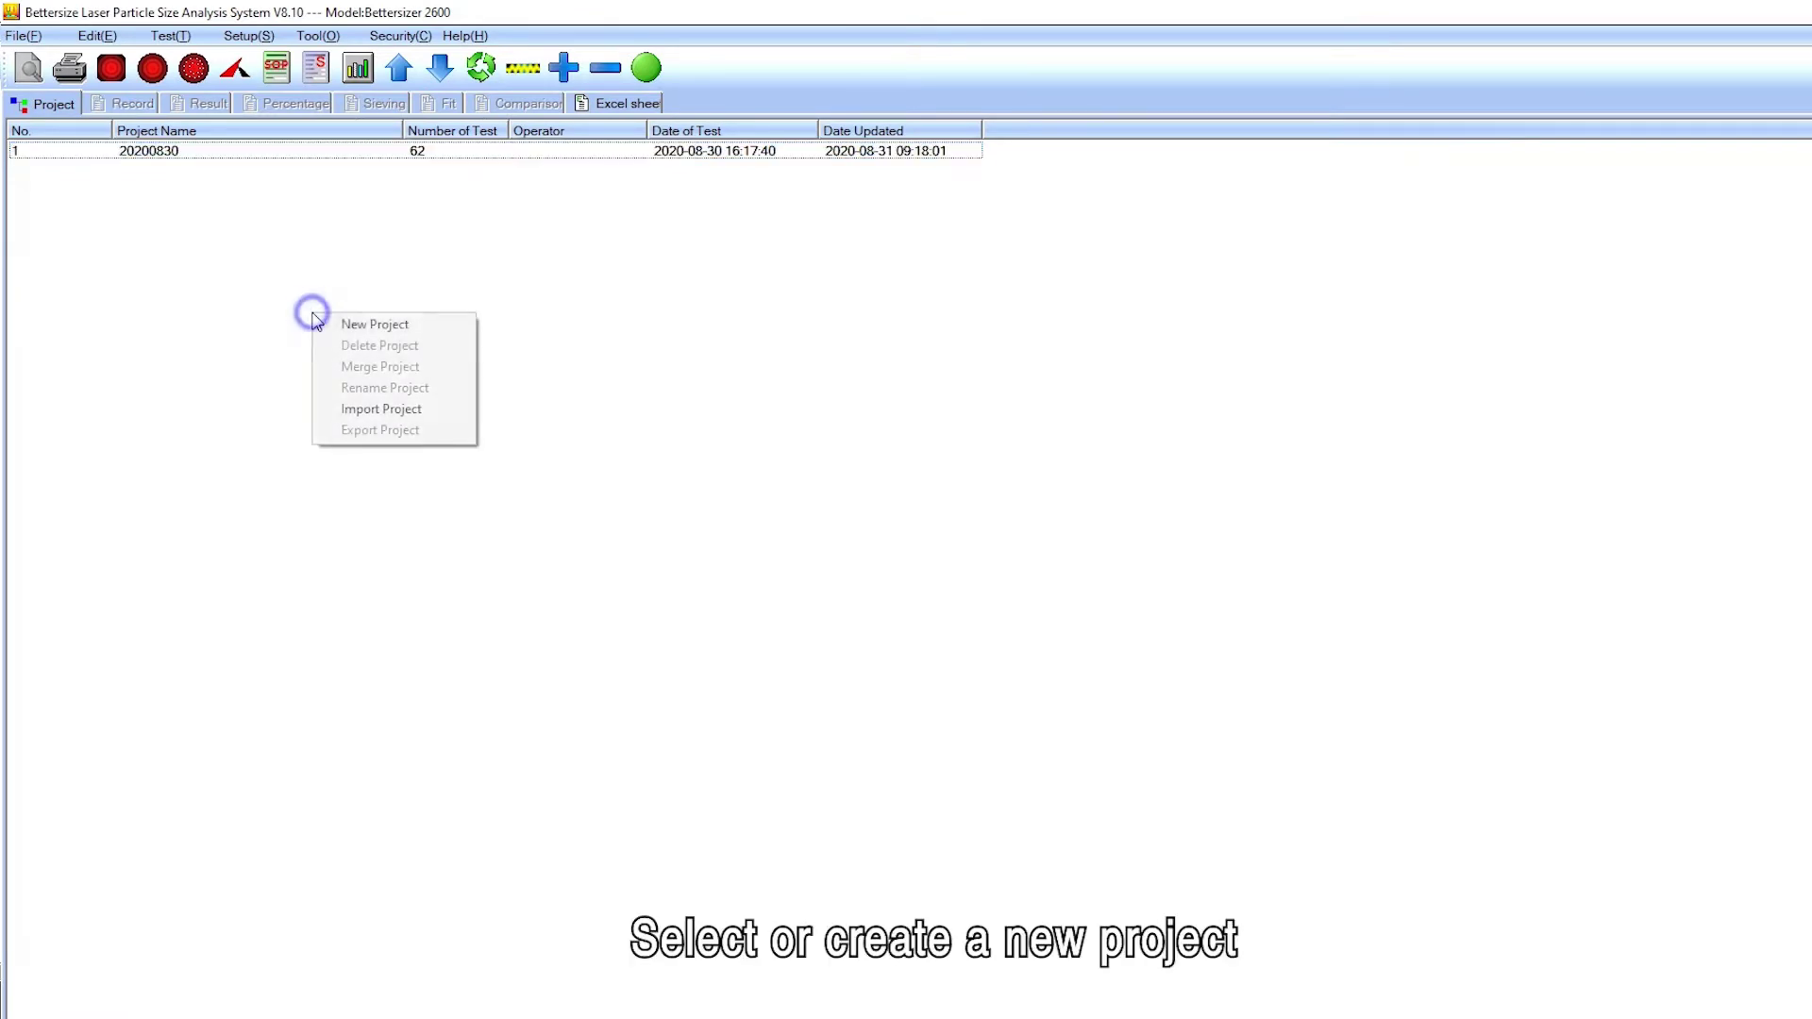
click(388, 329)
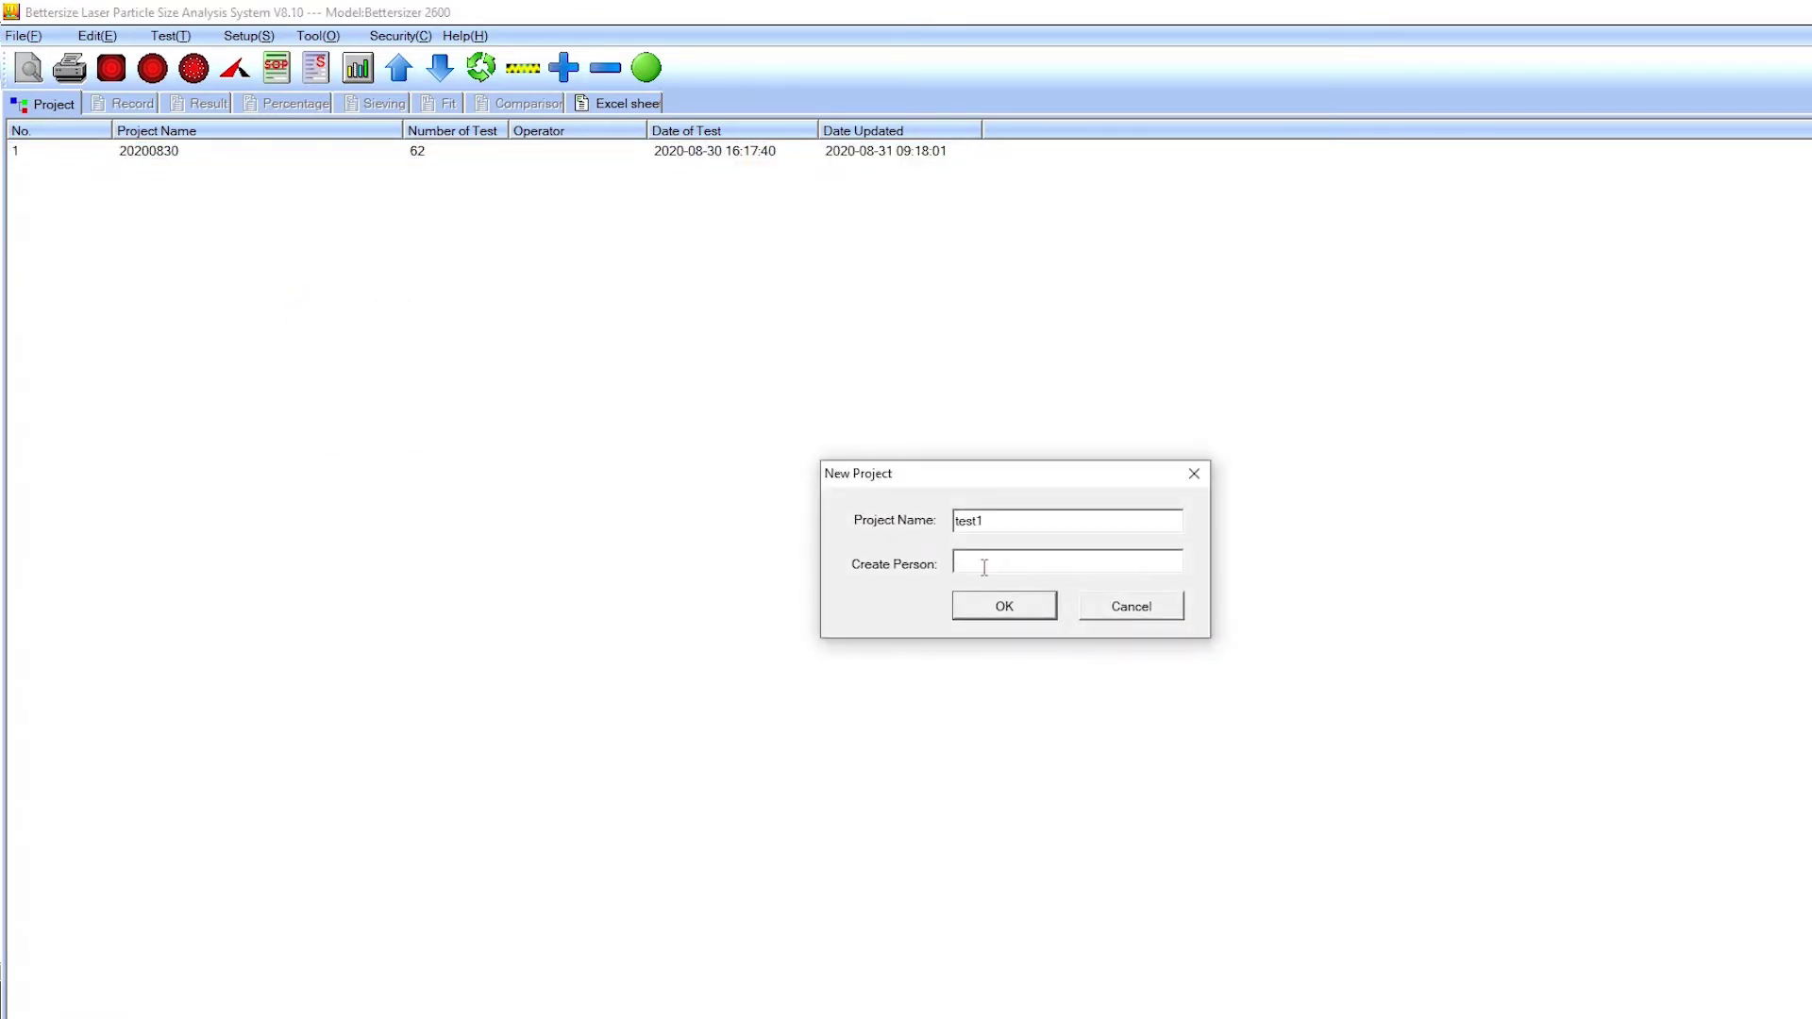
click(969, 614)
Set up a manual test for sample1 with CaCO3_1.596 optical parameters and proceed to testing
click(111, 70)
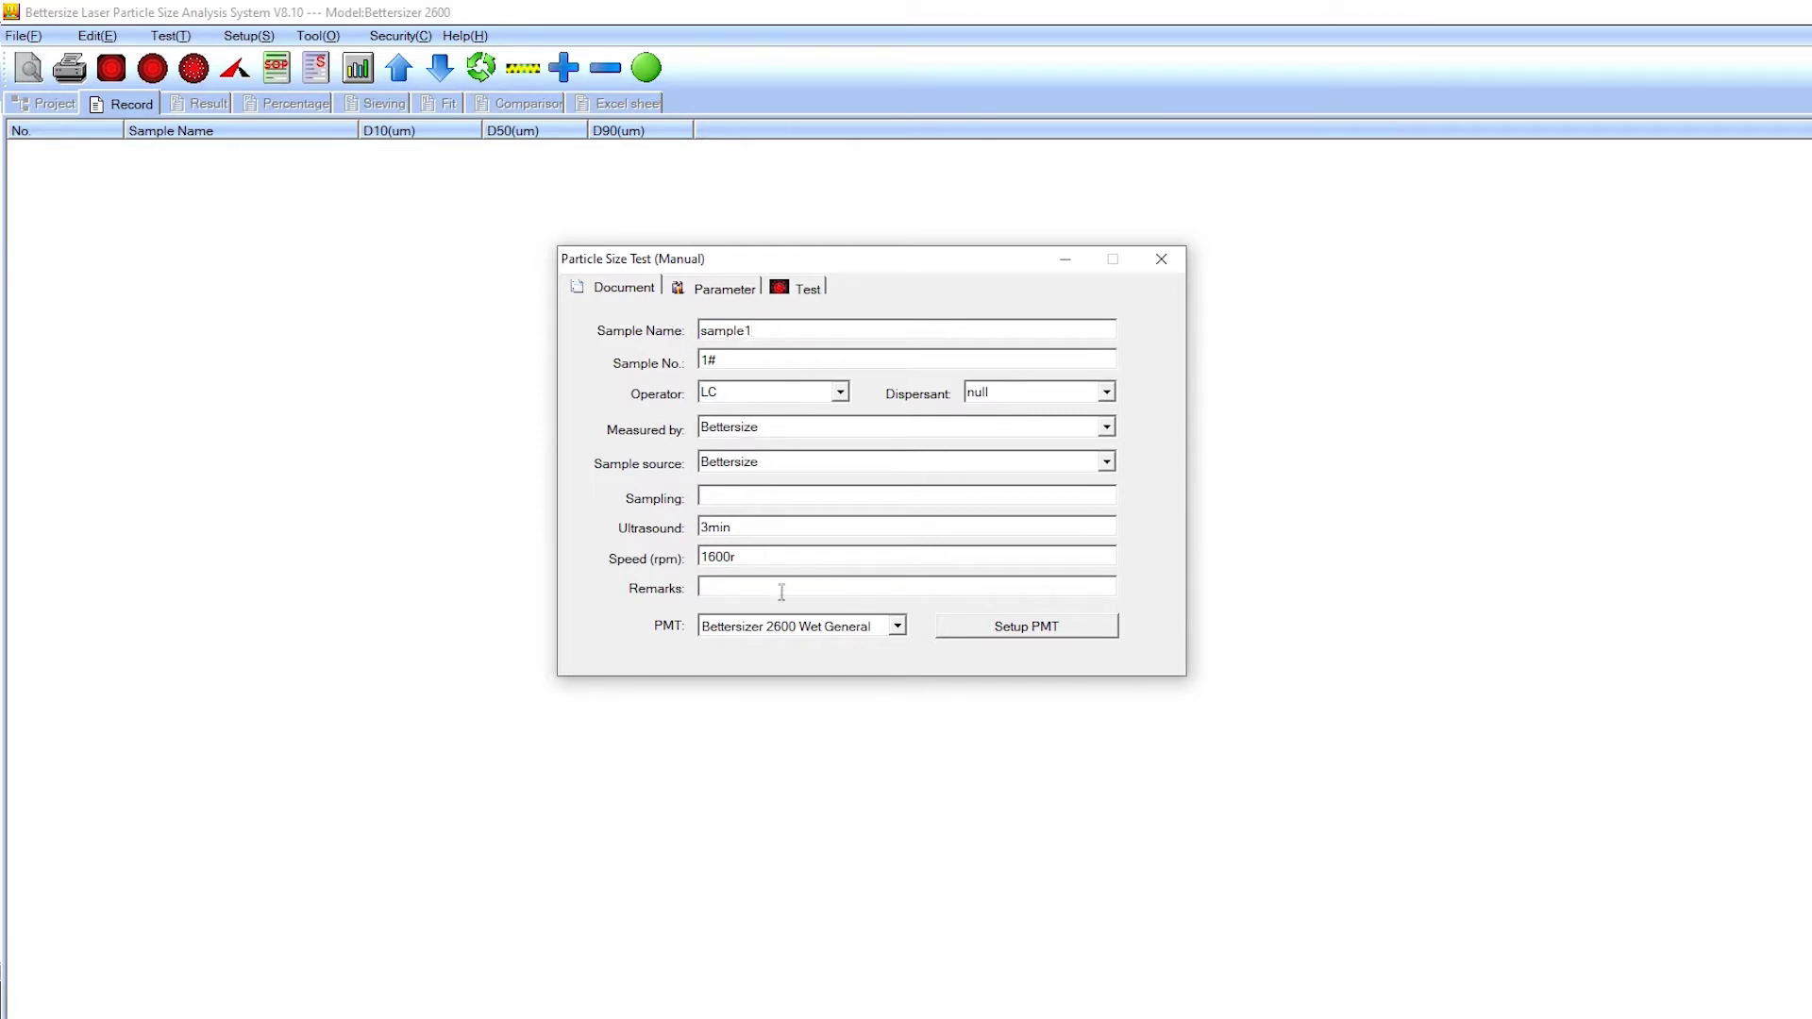
click(726, 288)
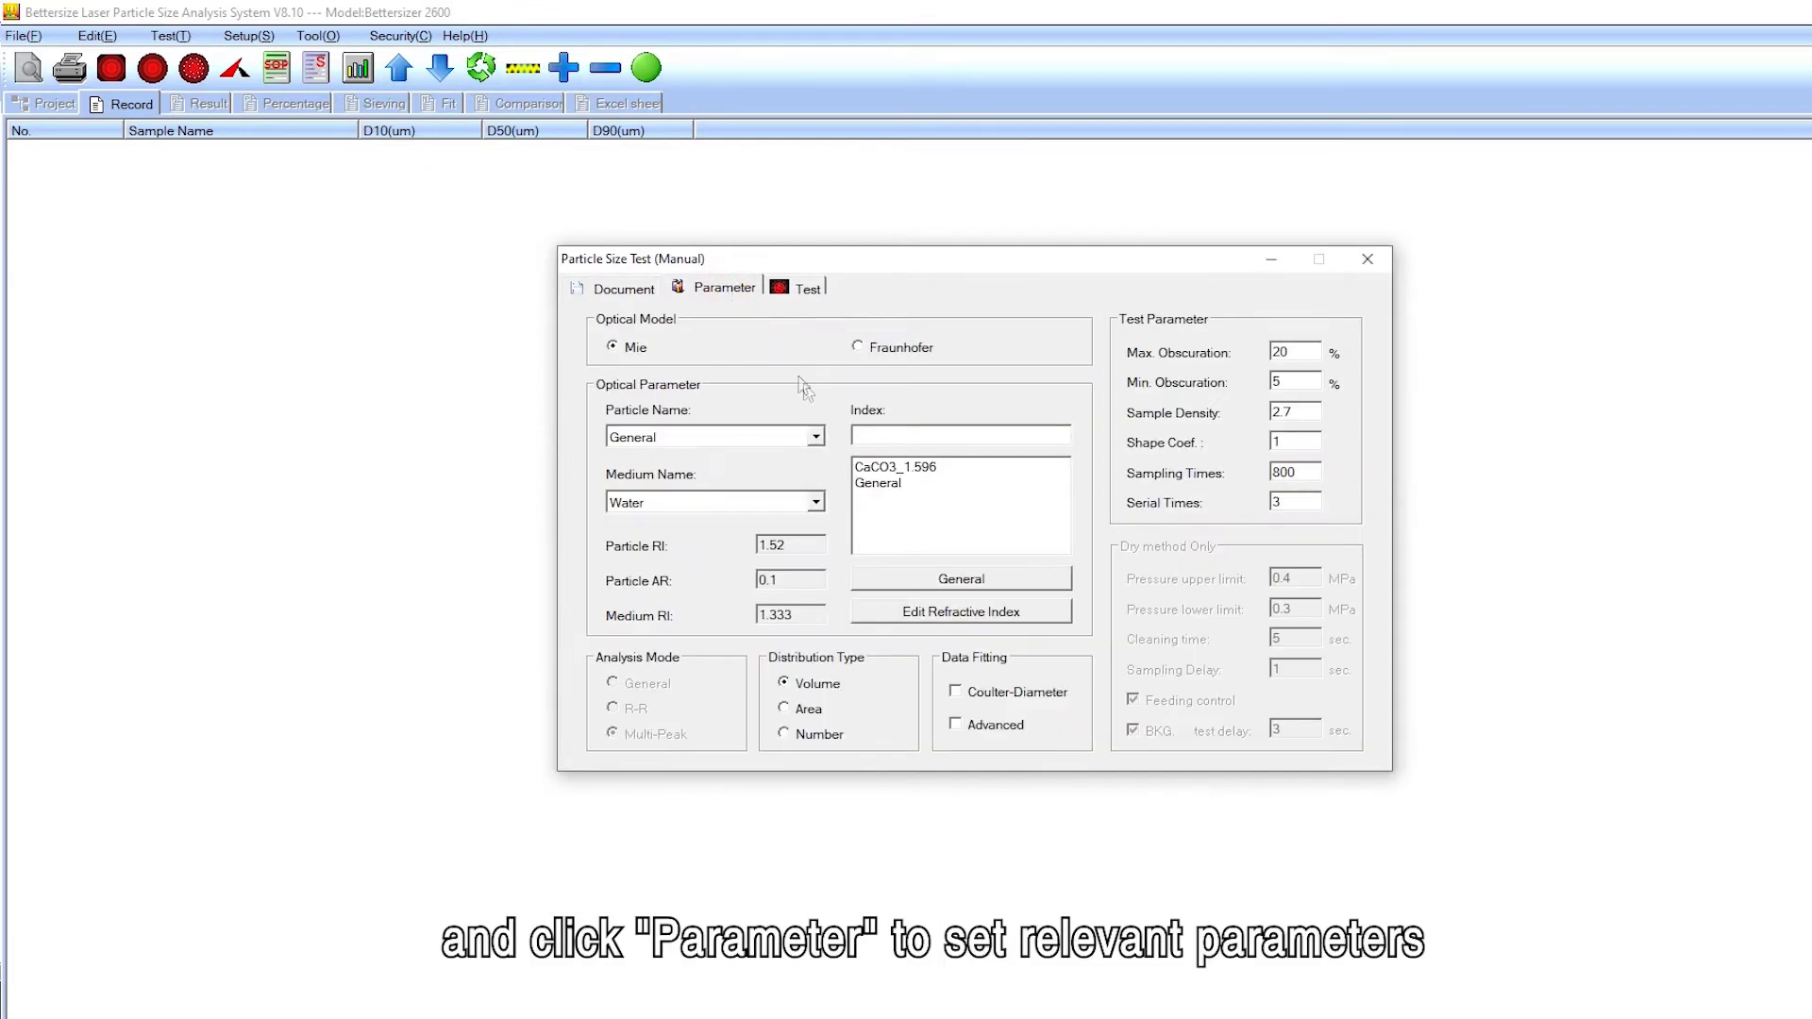
click(893, 468)
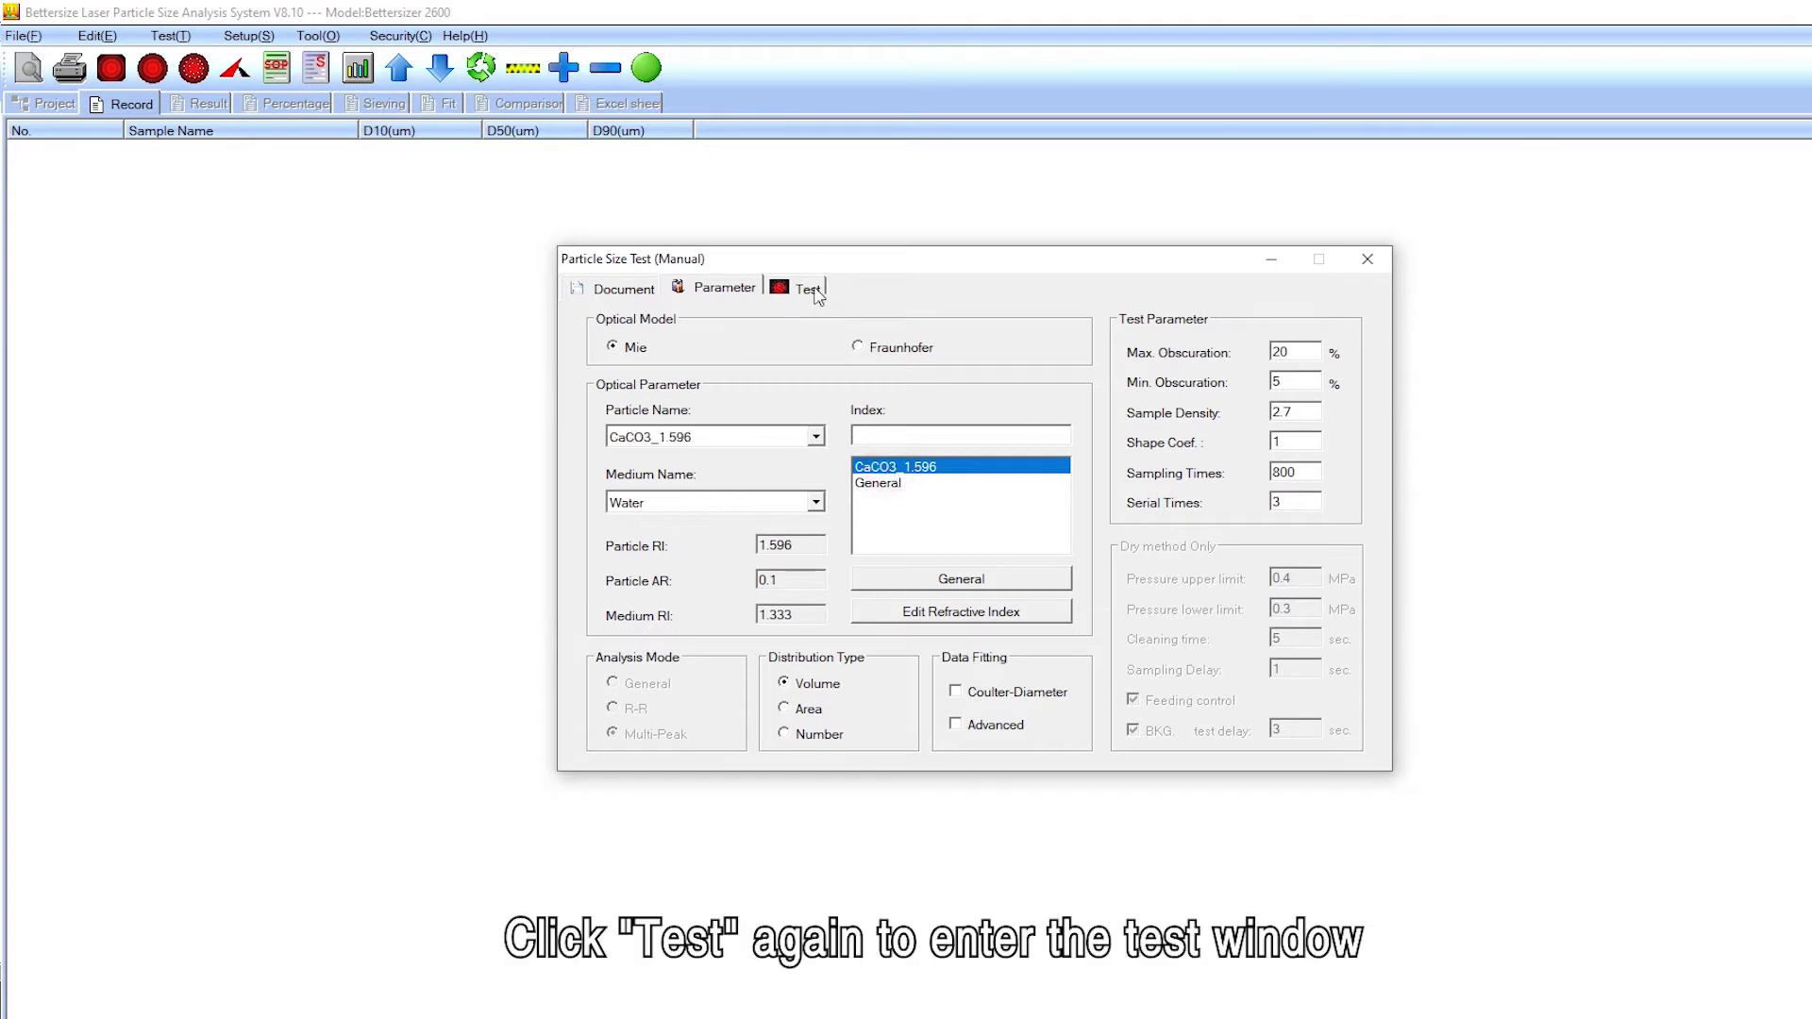
click(810, 289)
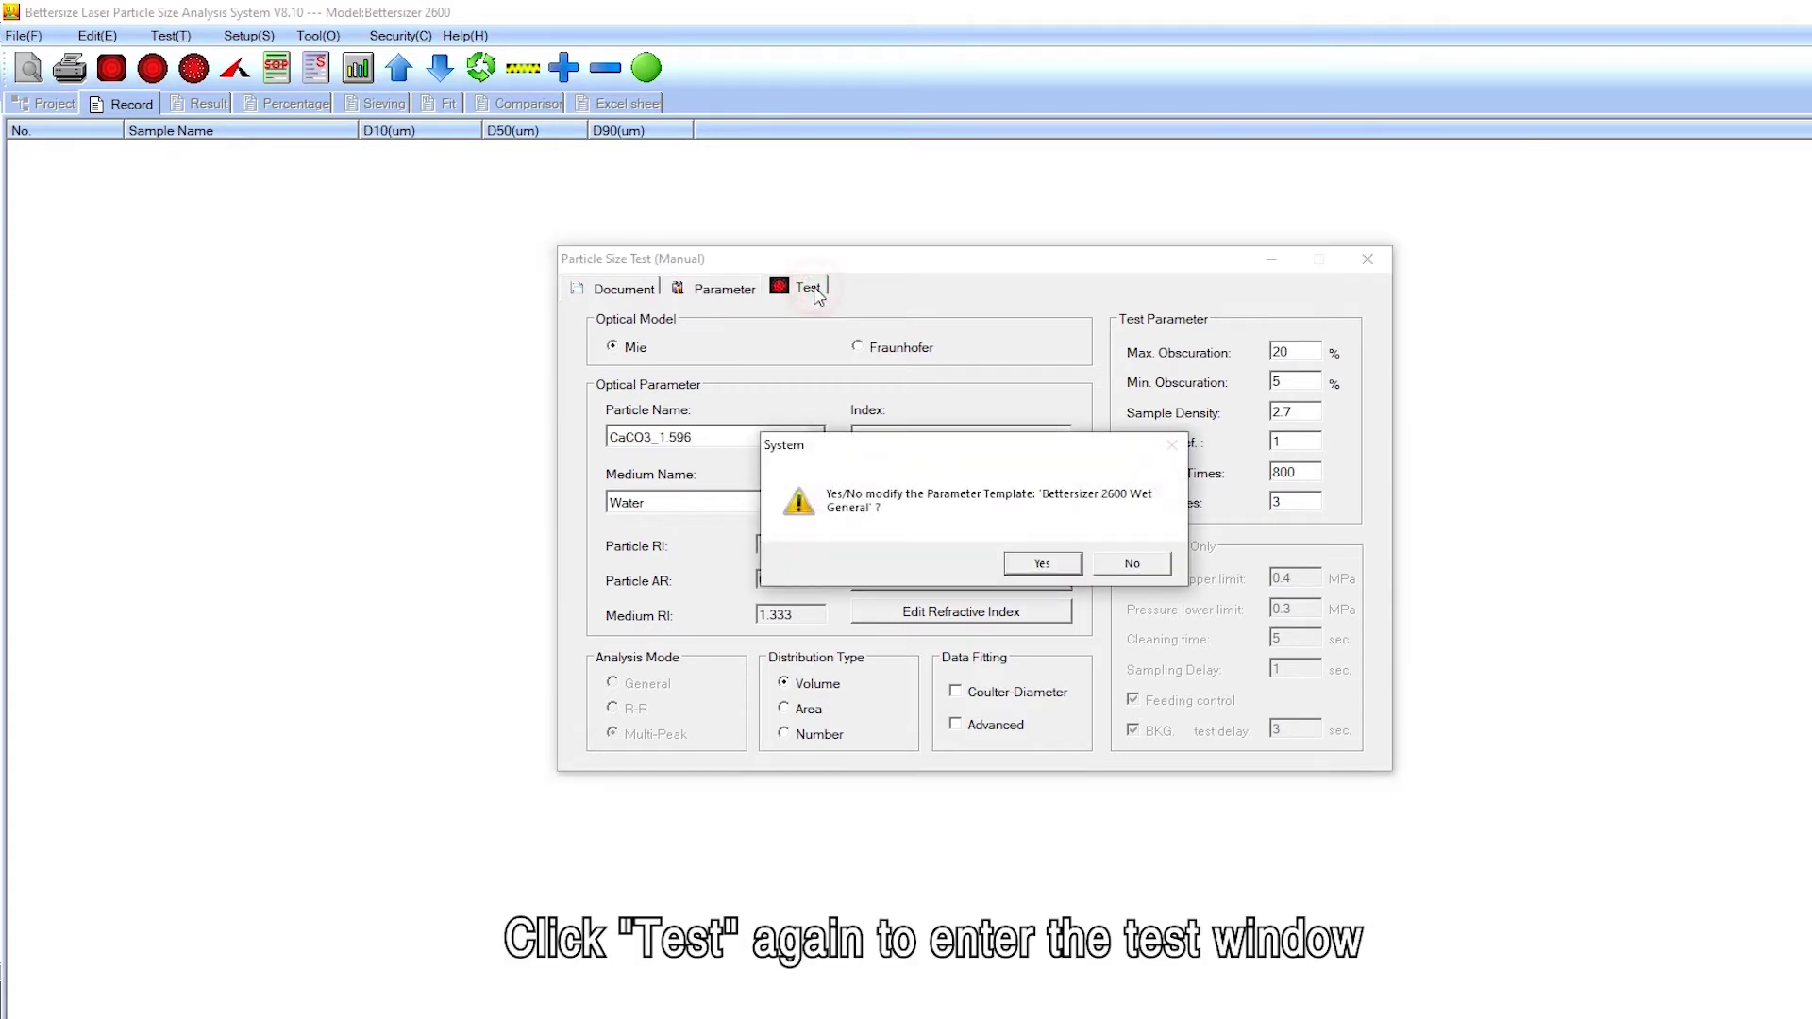
Save the template changes, switch on ultrasonic dispersion, and measure the background
click(1042, 566)
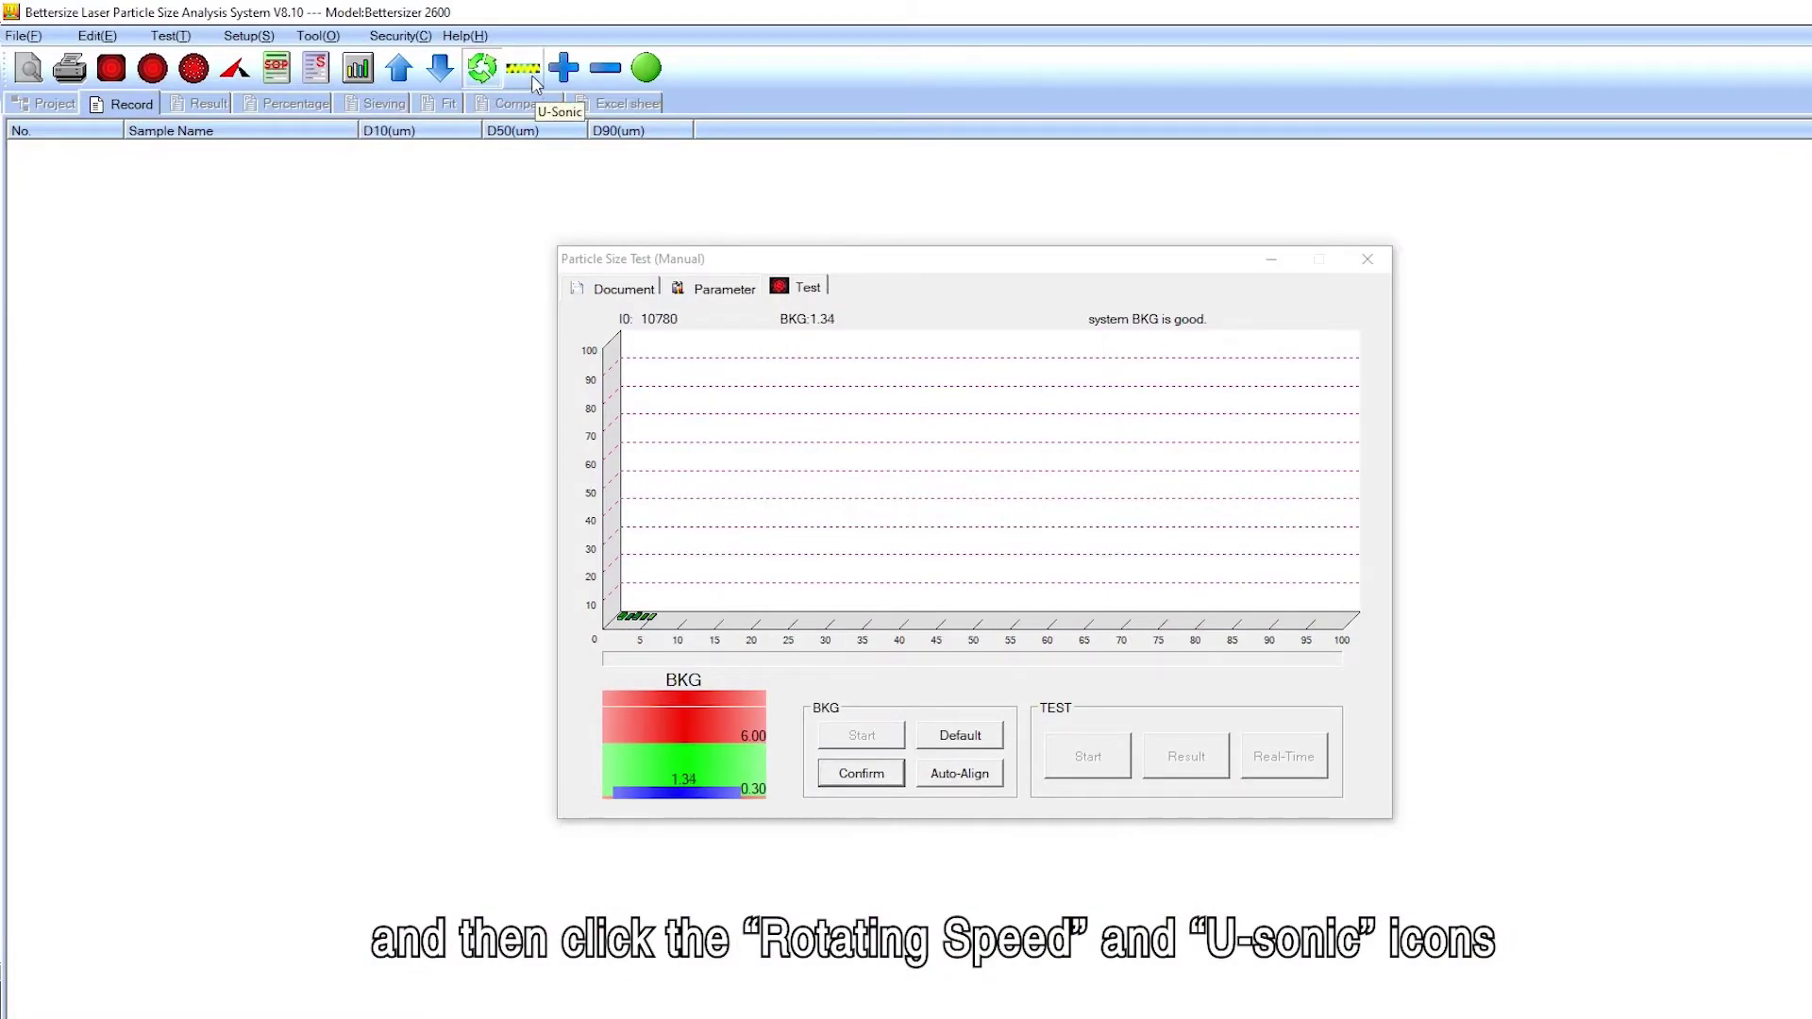
click(535, 84)
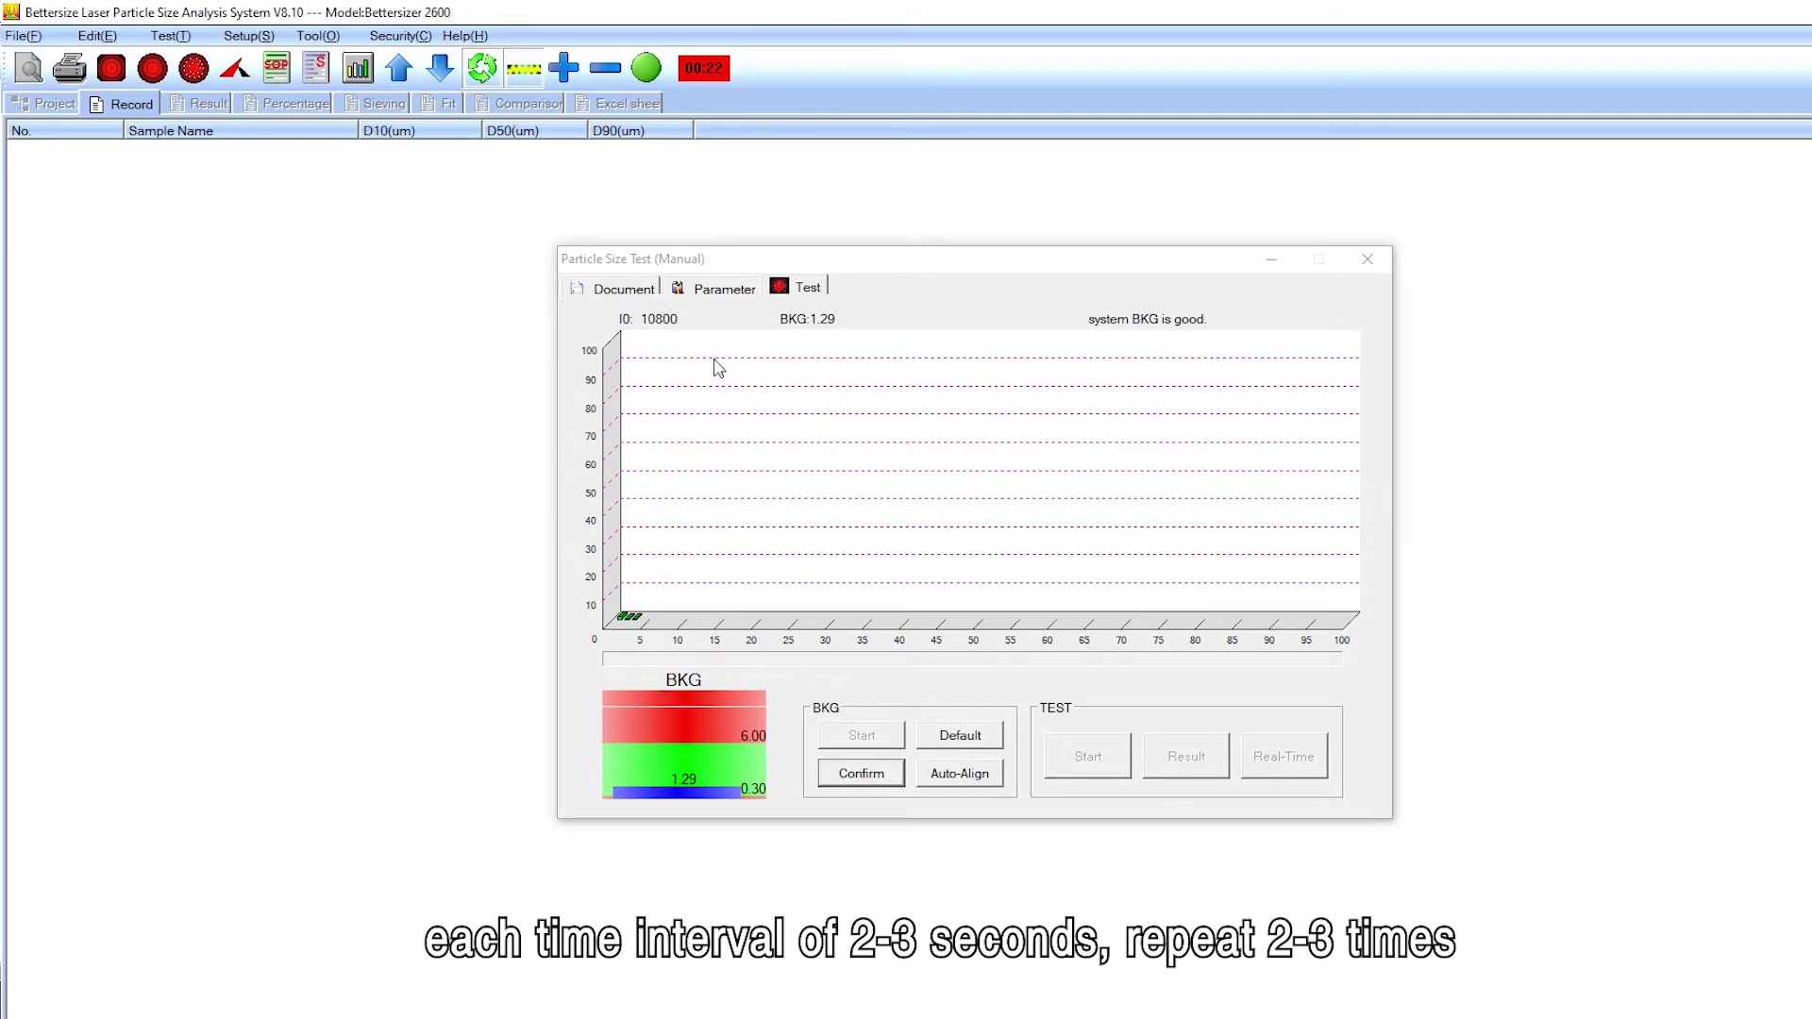
click(863, 776)
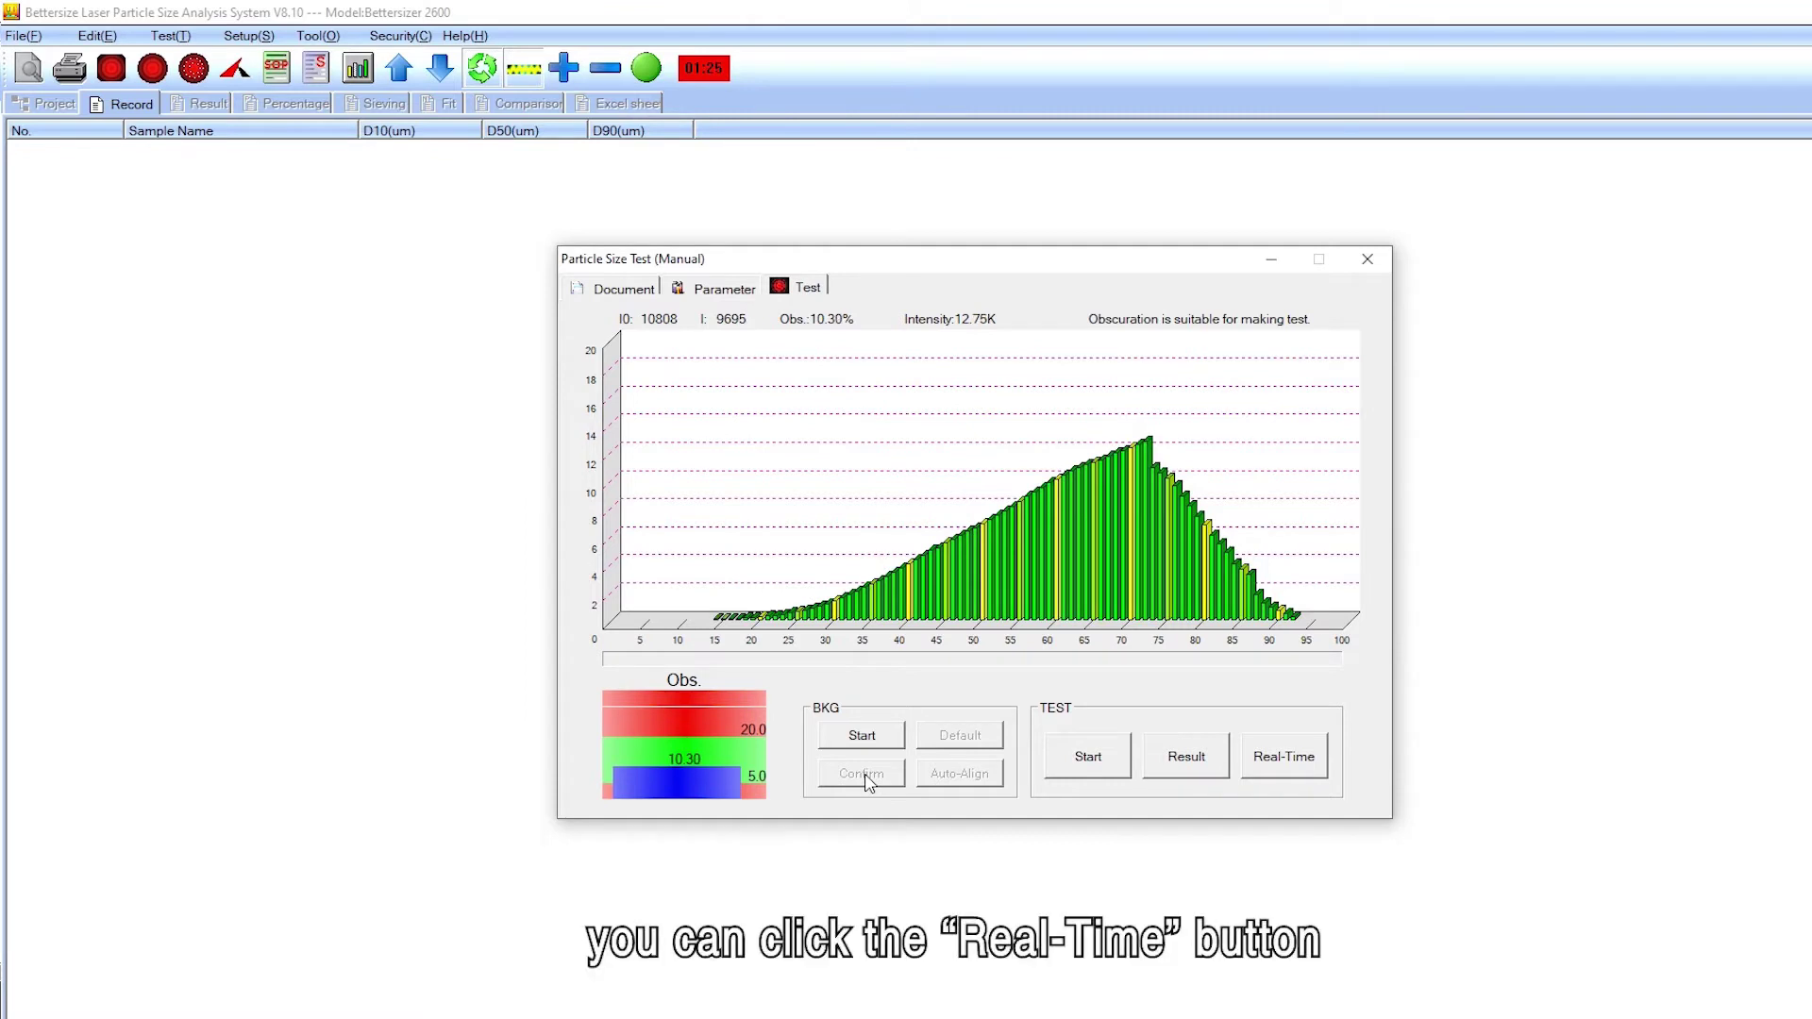
View the real-time distribution result showing D50 about 16.98 µm
click(1289, 774)
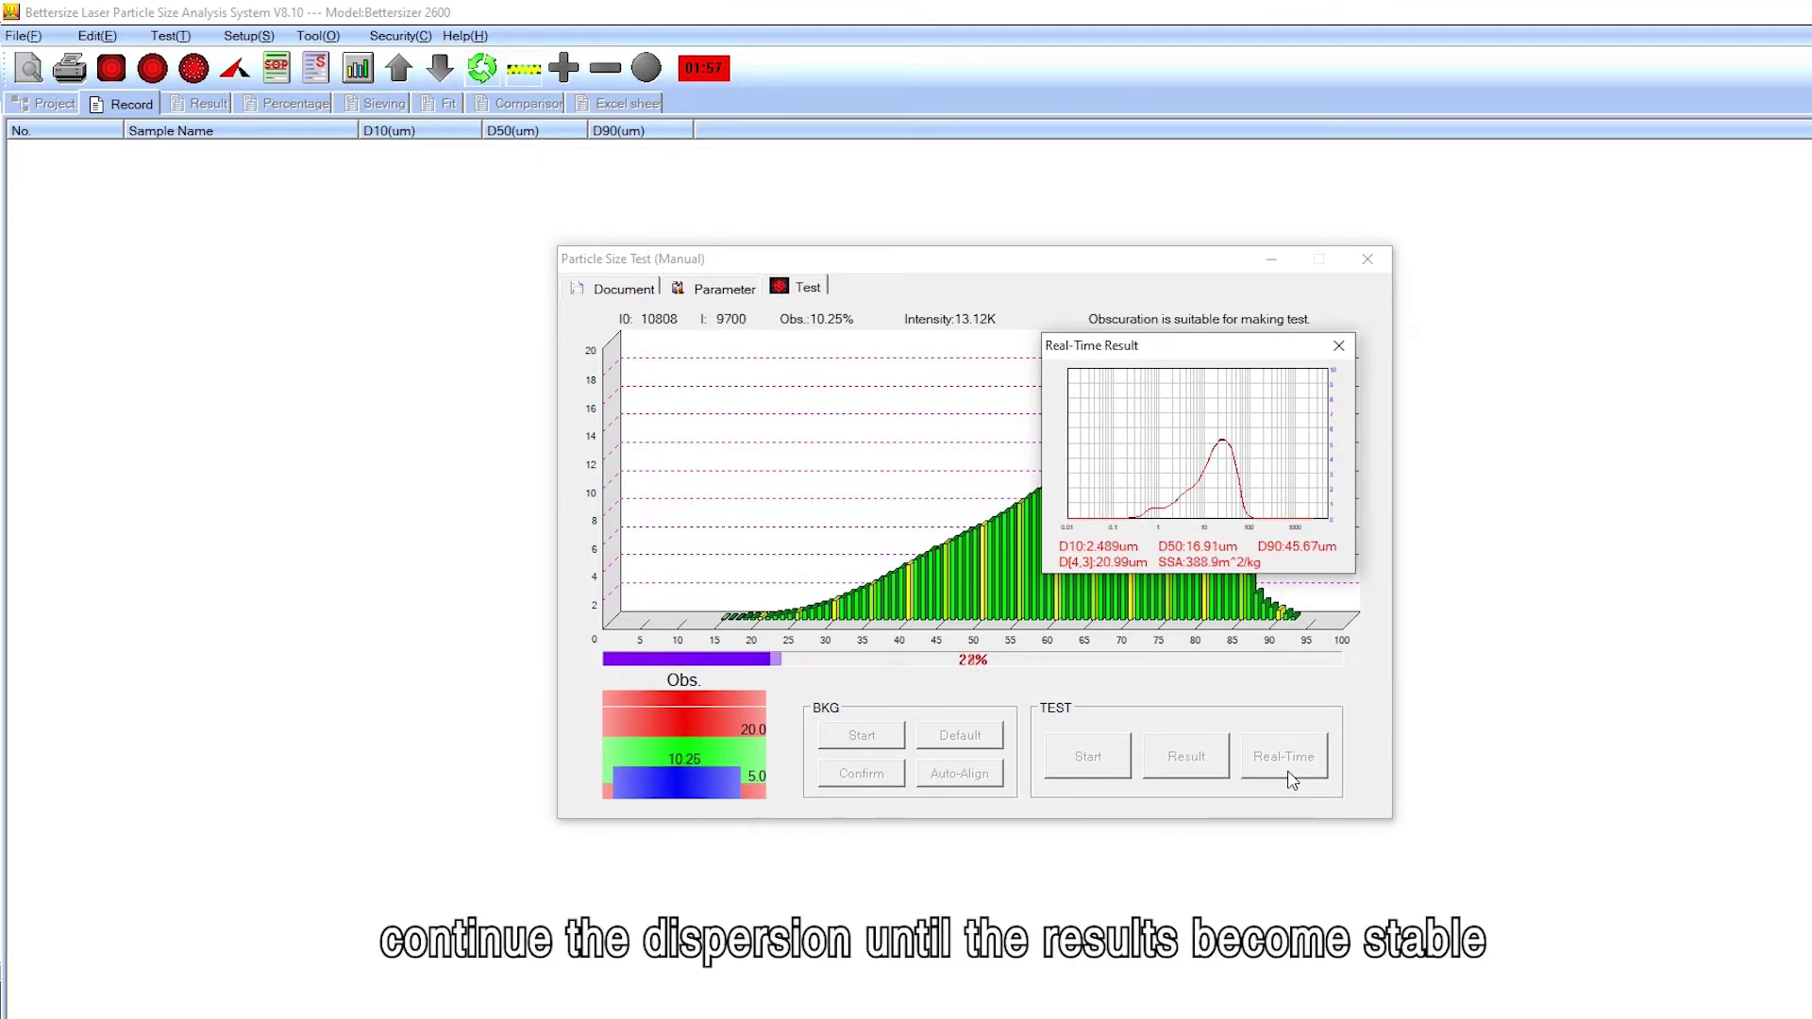
Run and save three sample1-Average measurements with D50 16.89, 16.92 and 16.97 µm
click(1340, 346)
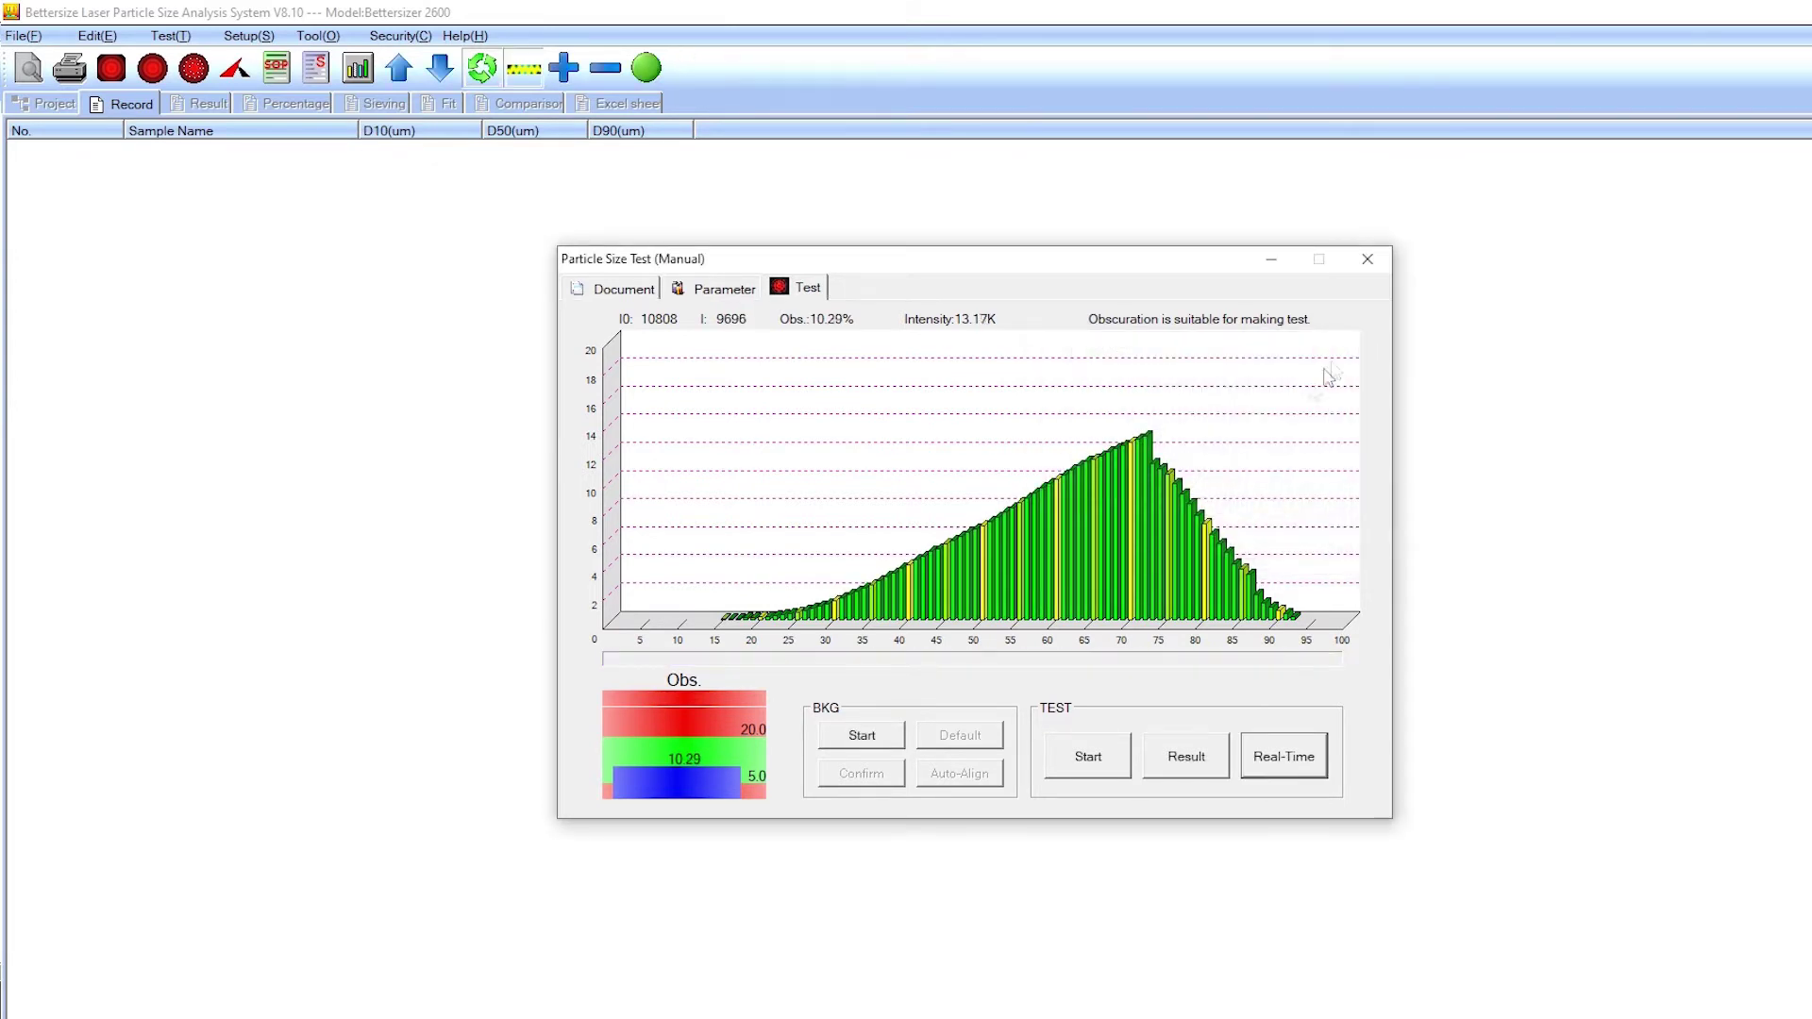
click(1090, 769)
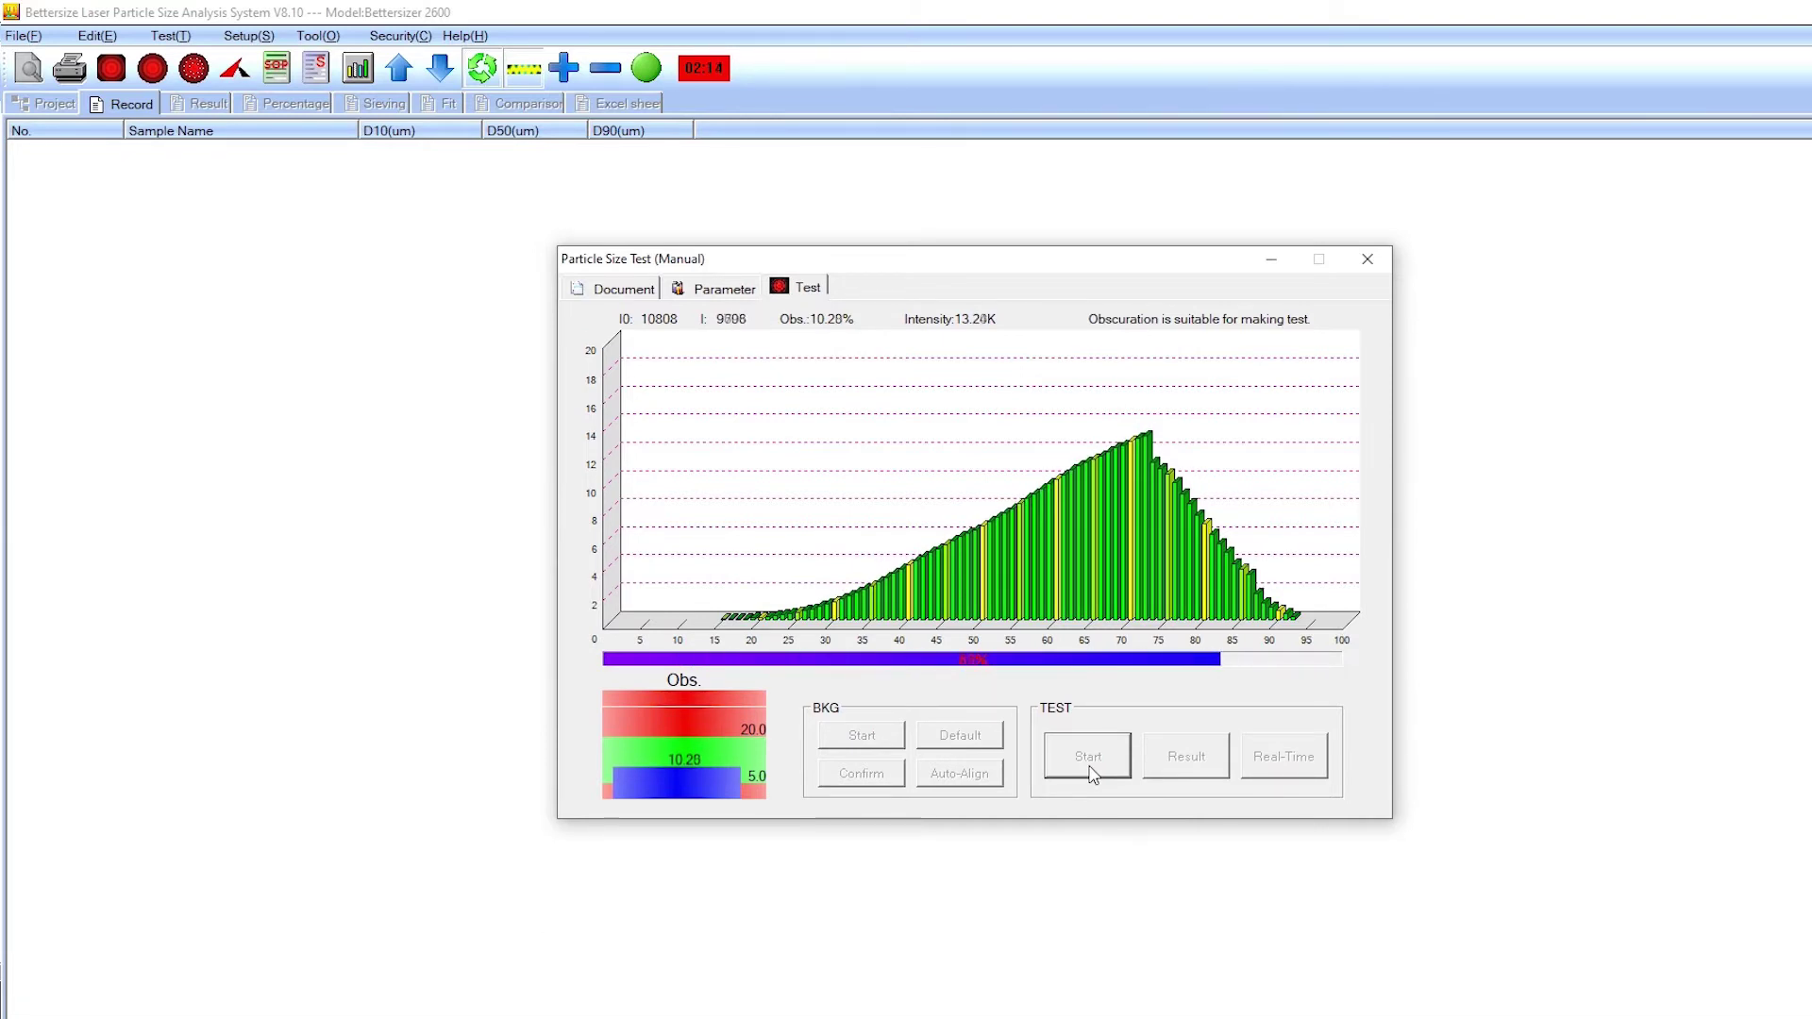
click(1086, 745)
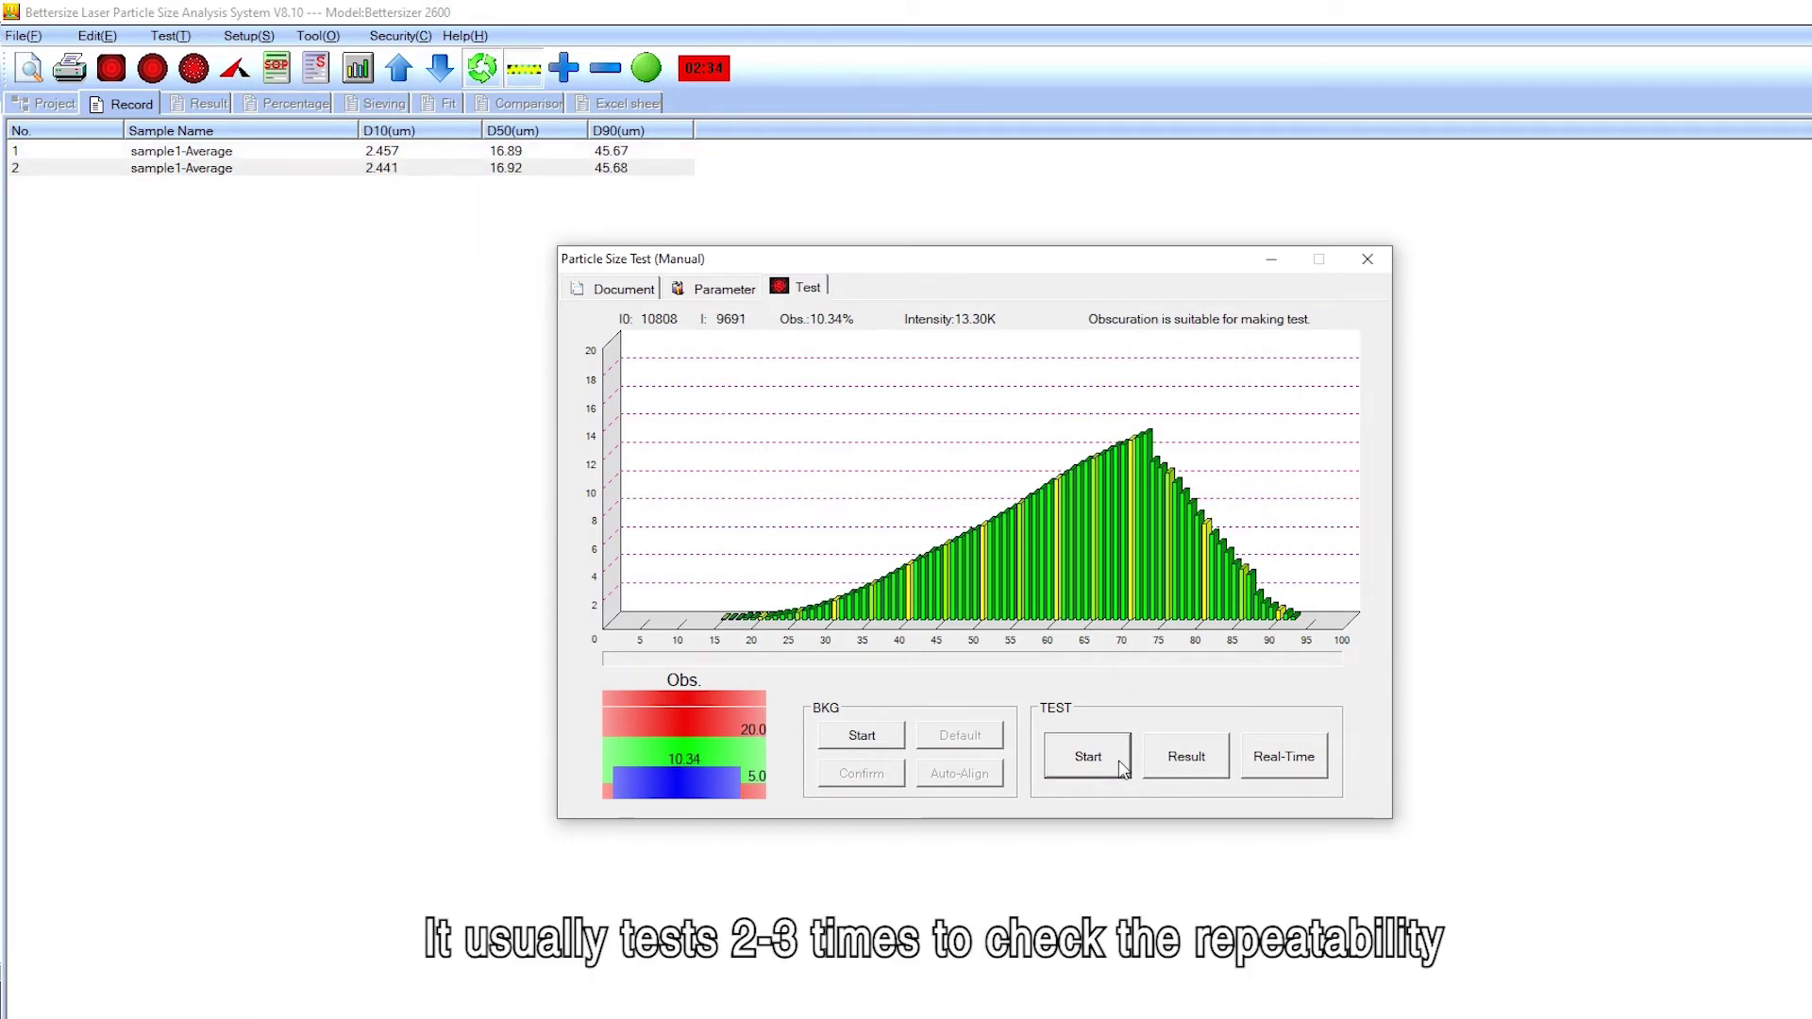
click(1118, 761)
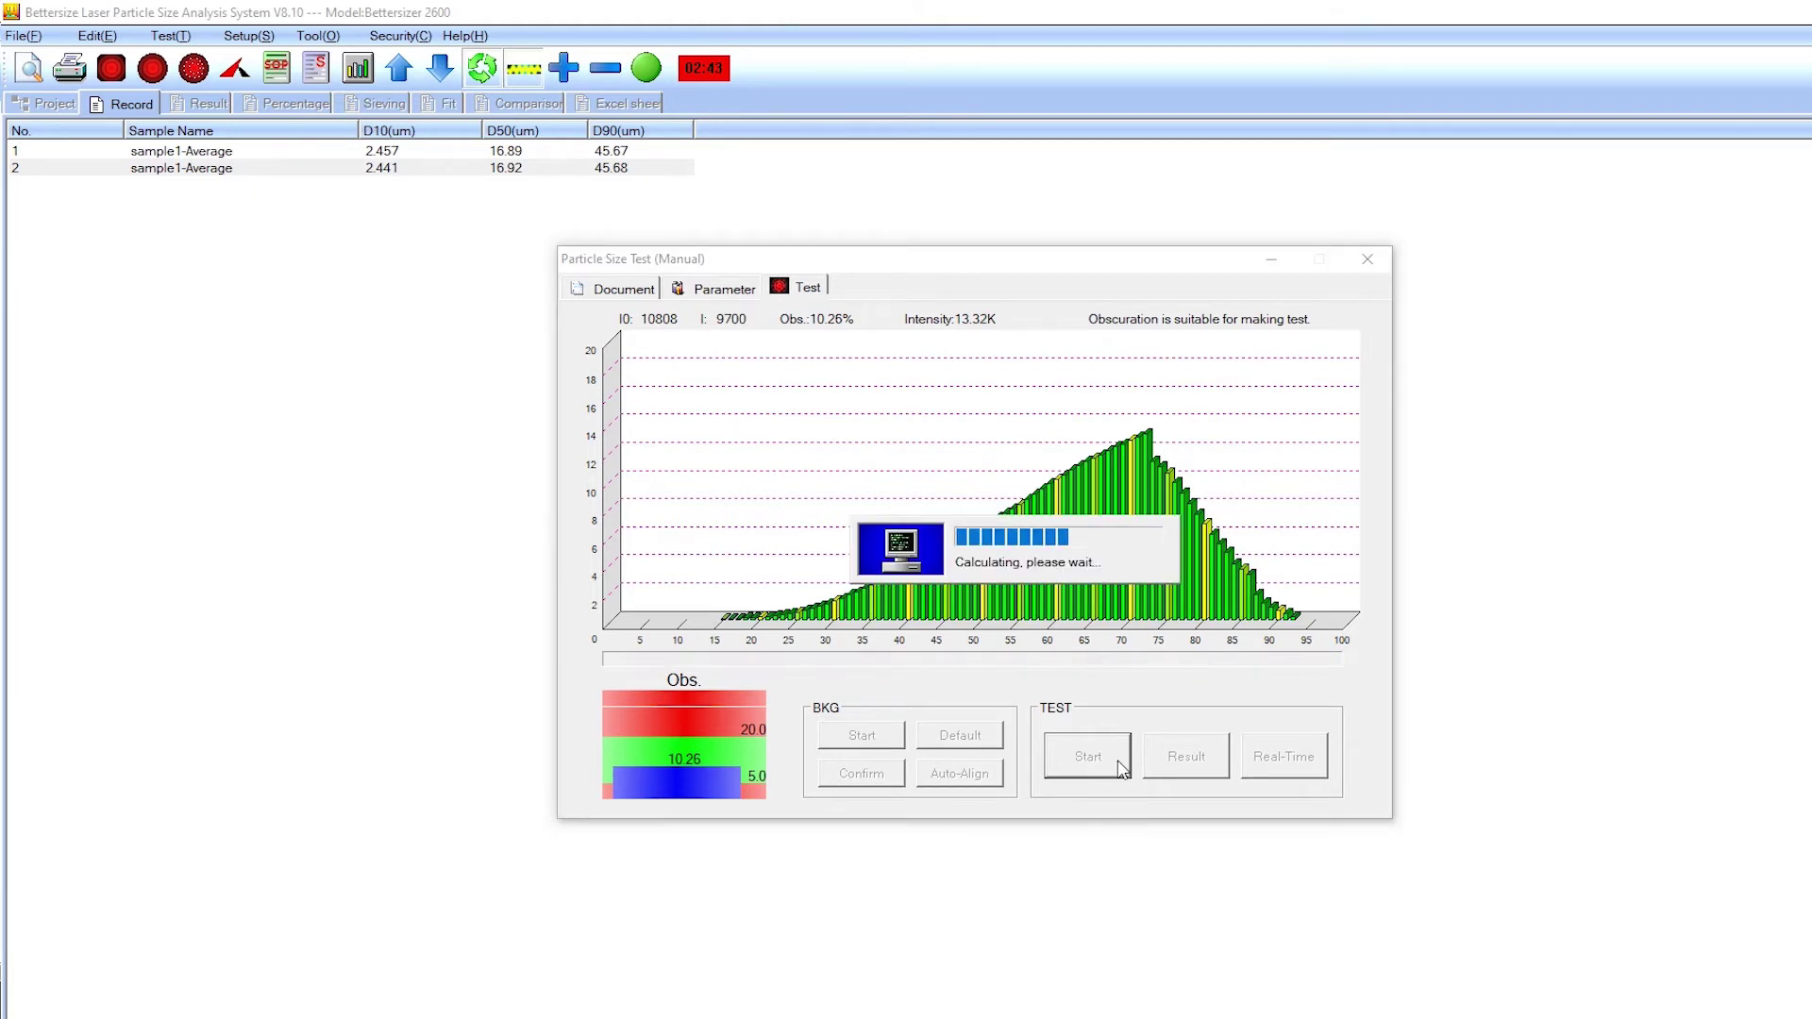
click(1119, 764)
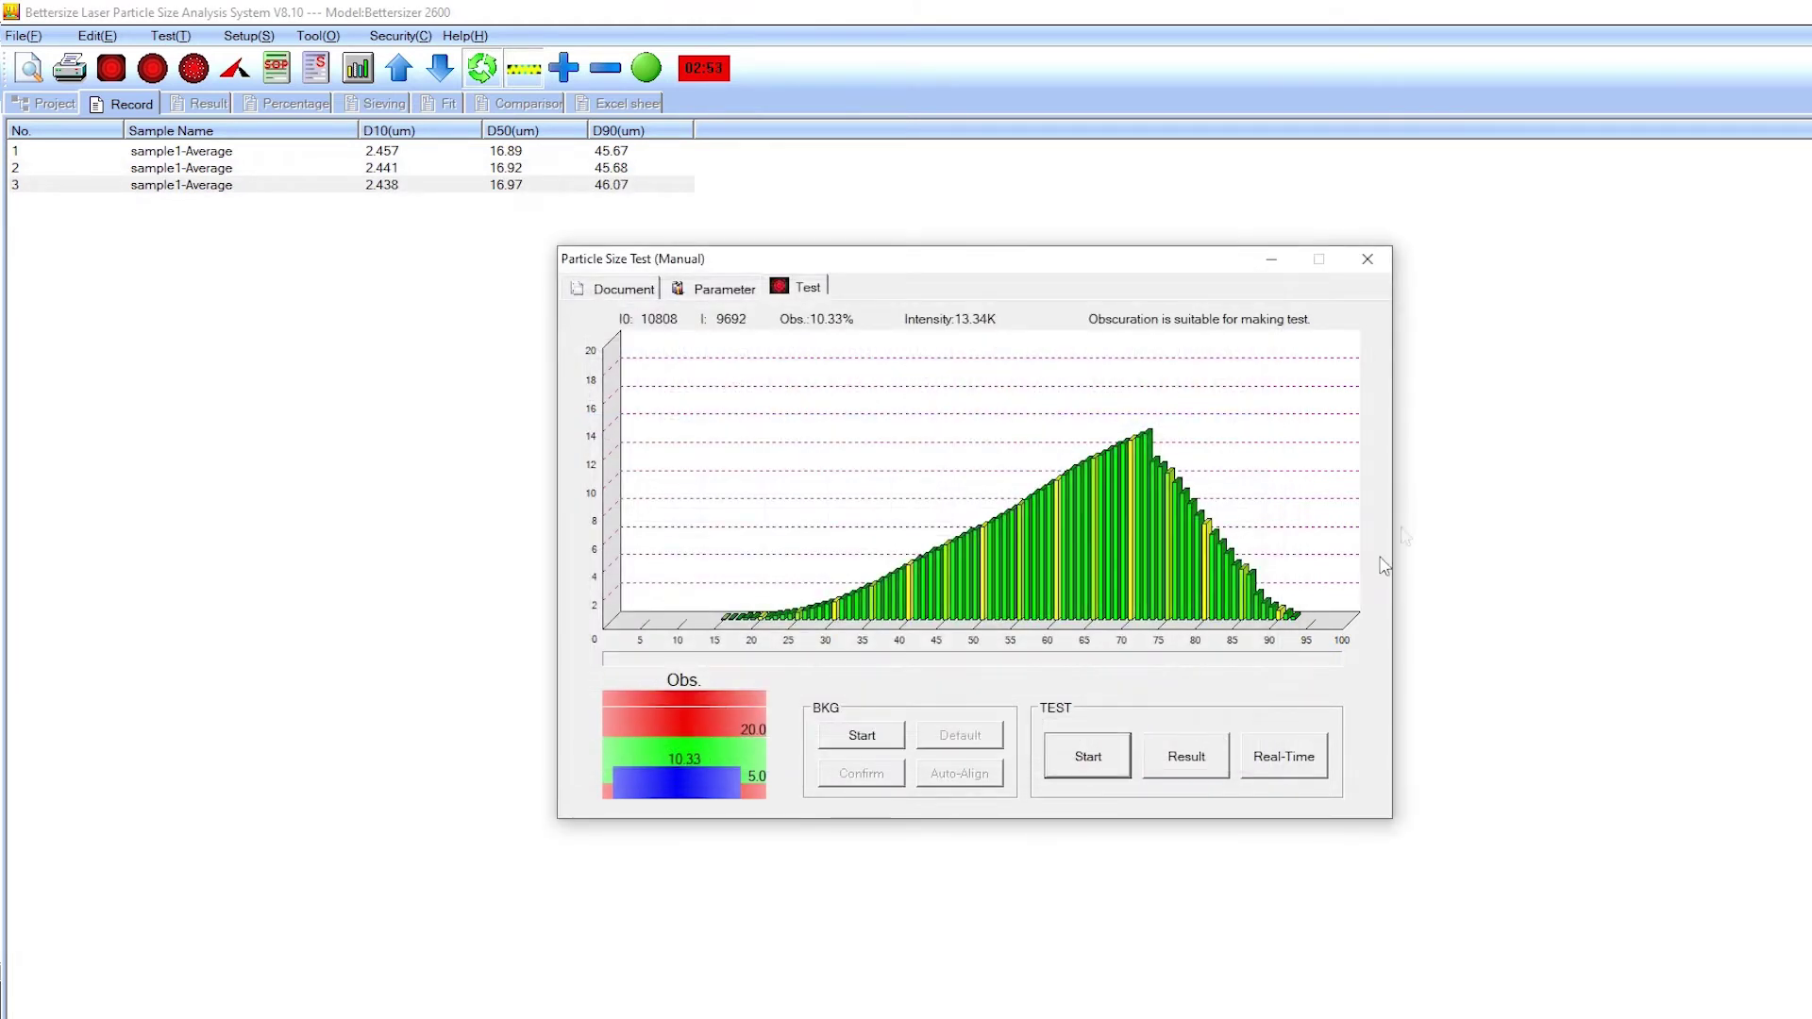
Close the manual test window to return to the empty record list
click(1367, 258)
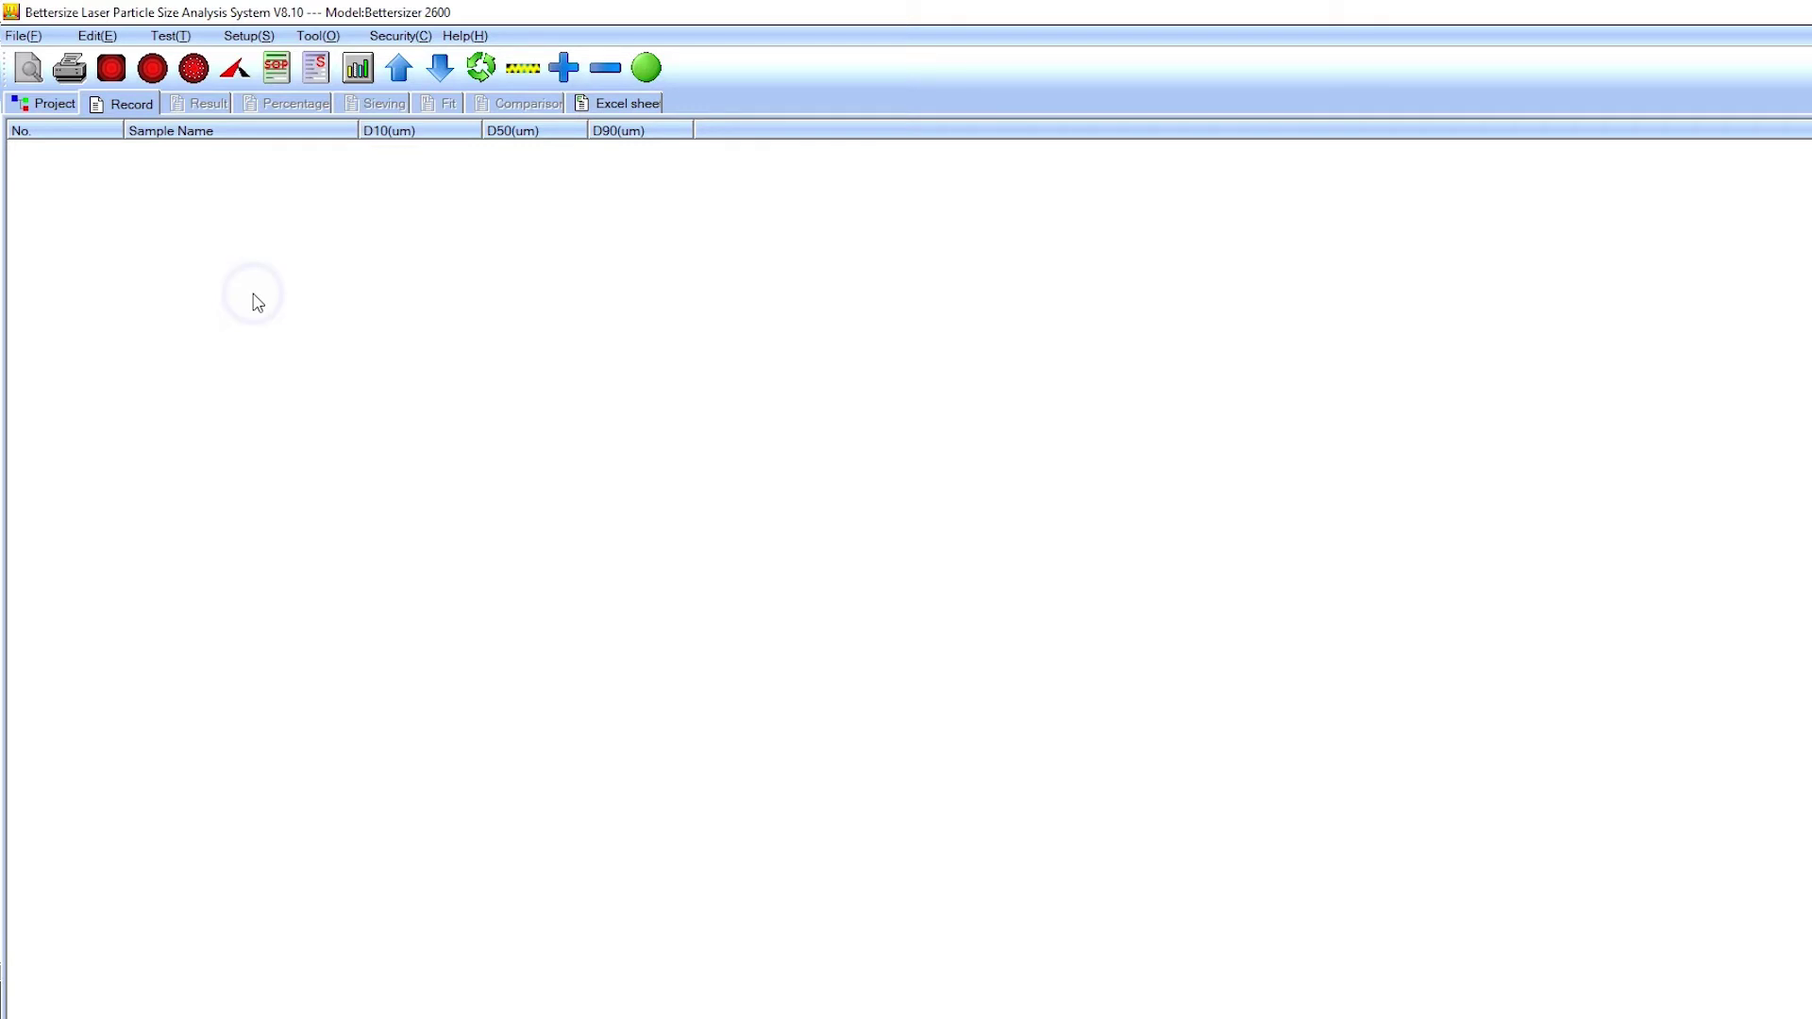
Run an automatic test of sample02 with the Bettersizer 2600 Wet CaCO3 SOP
click(152, 68)
click(773, 330)
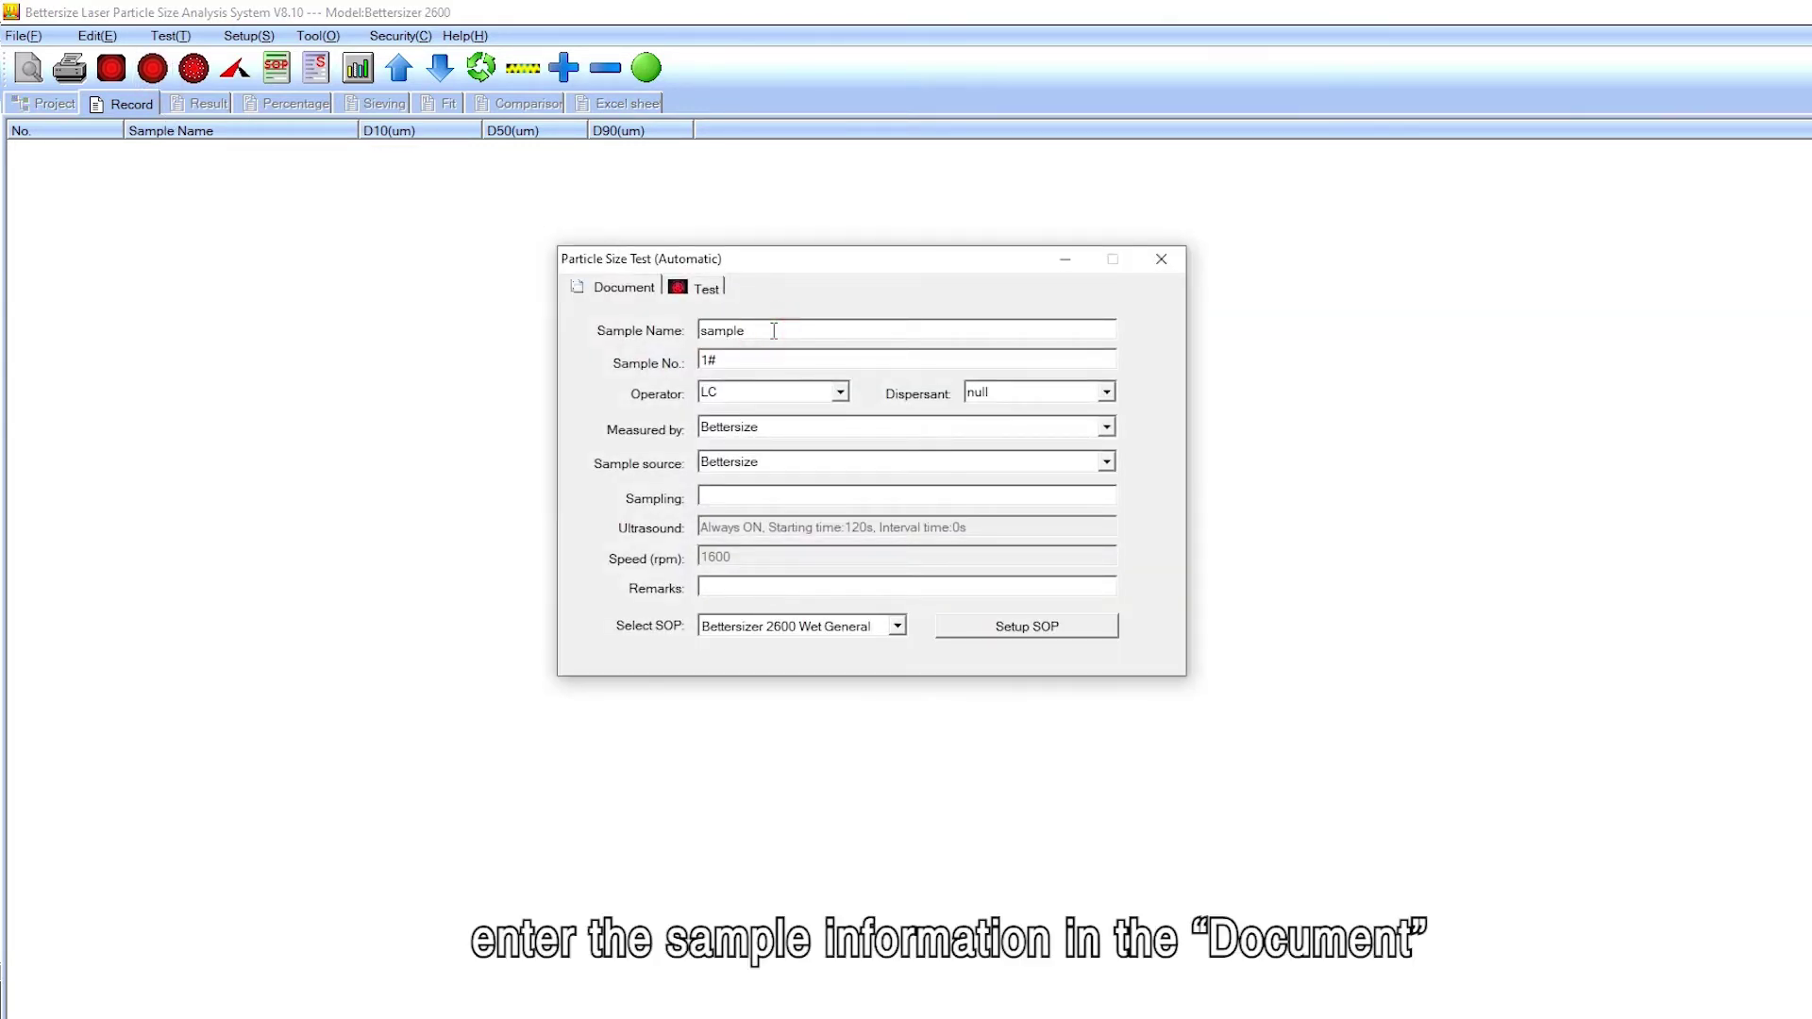
click(1028, 627)
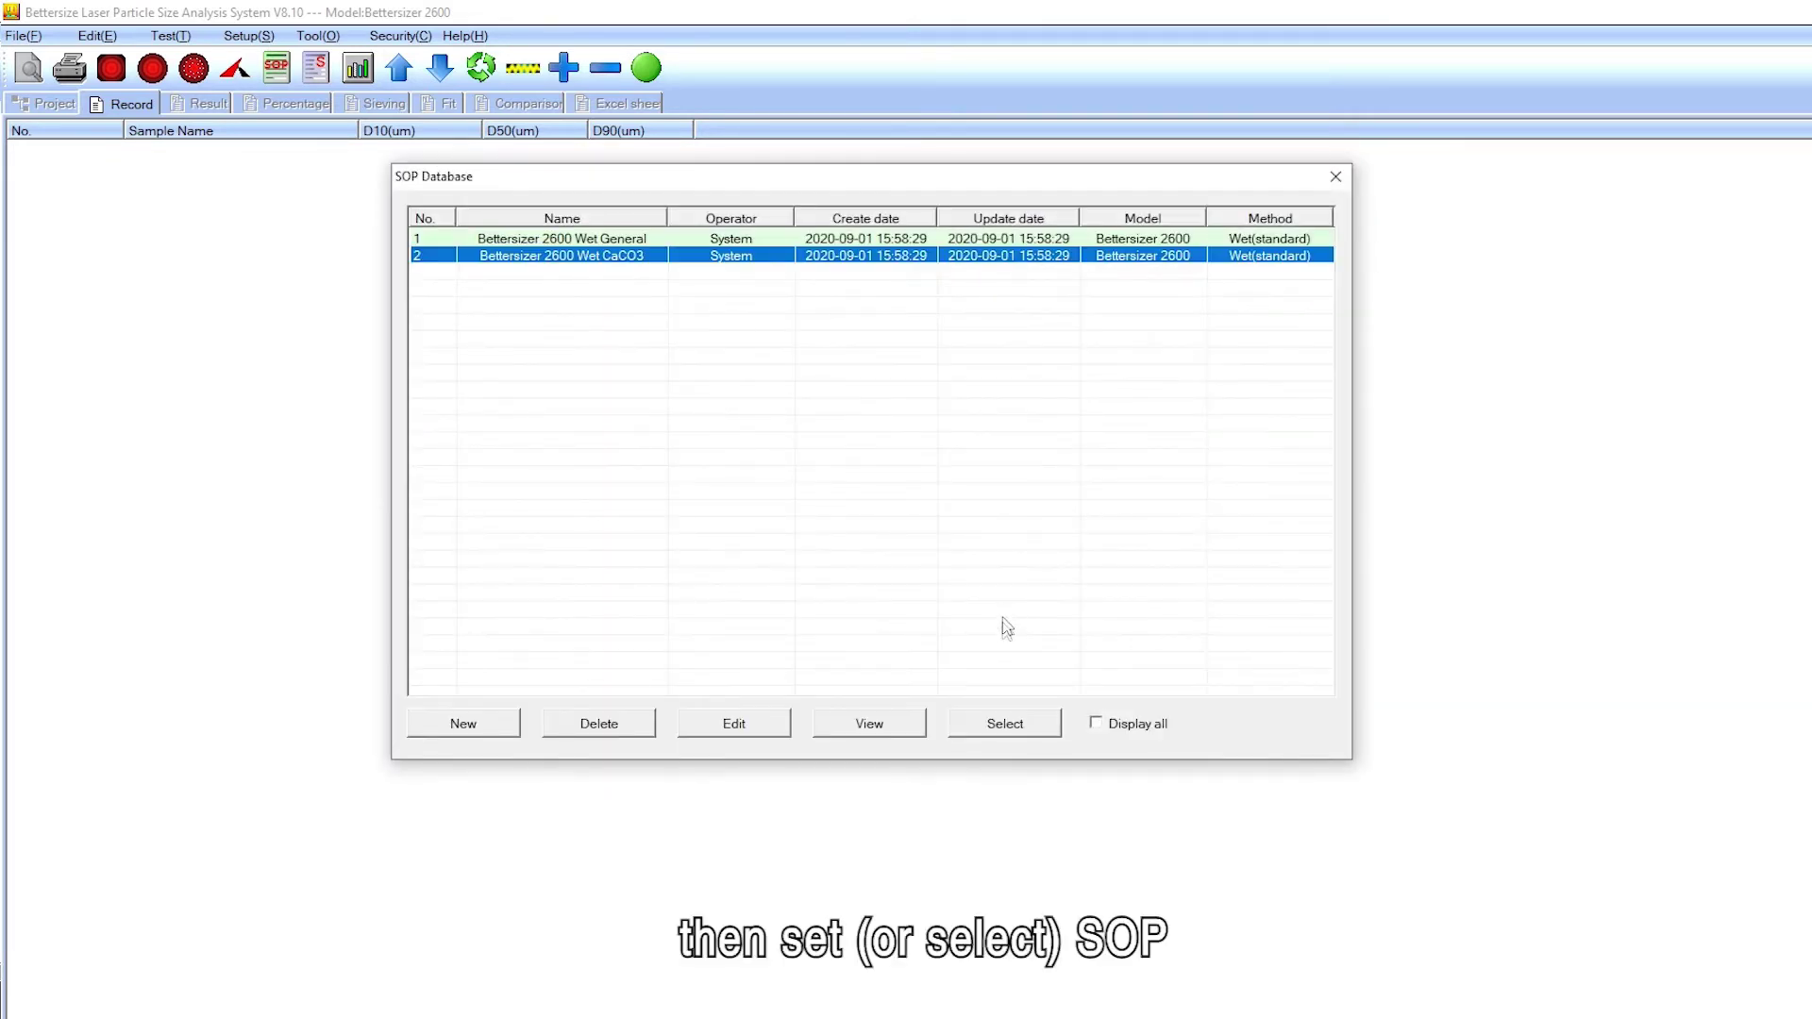
click(1019, 727)
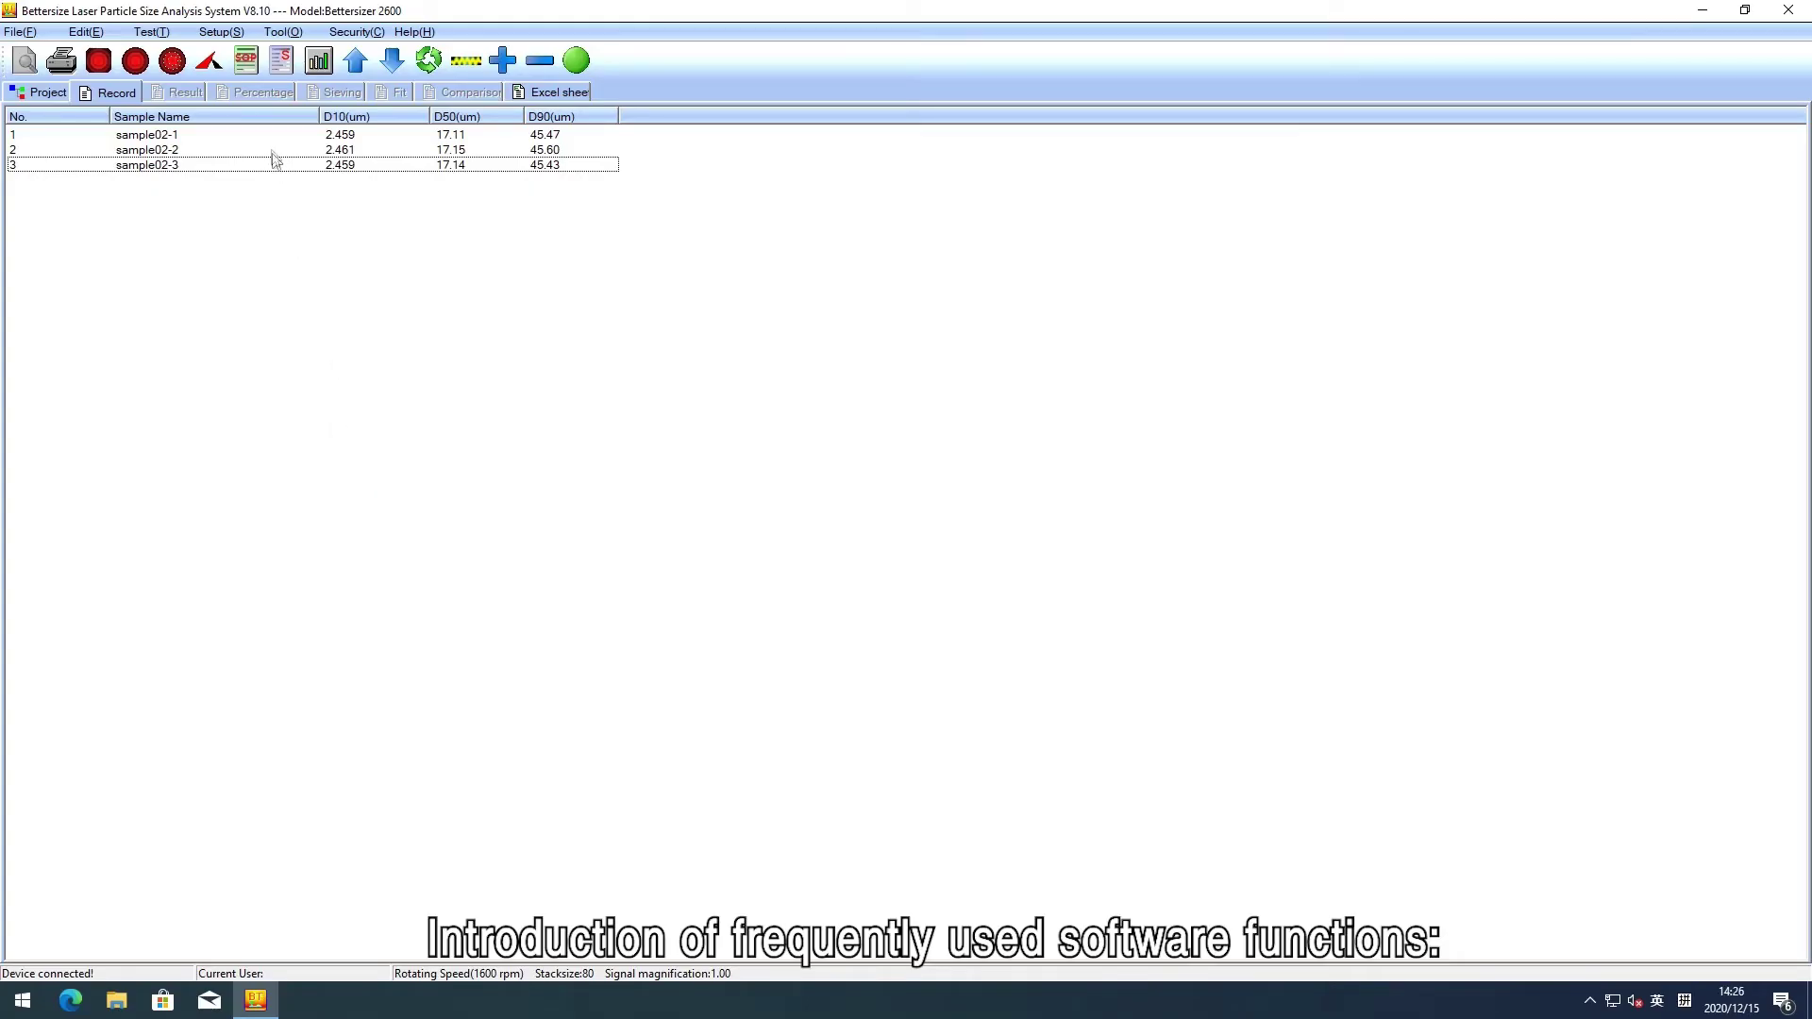
Select the sample02-1 record and bring up its context menu of record operations
click(270, 136)
right_click(271, 138)
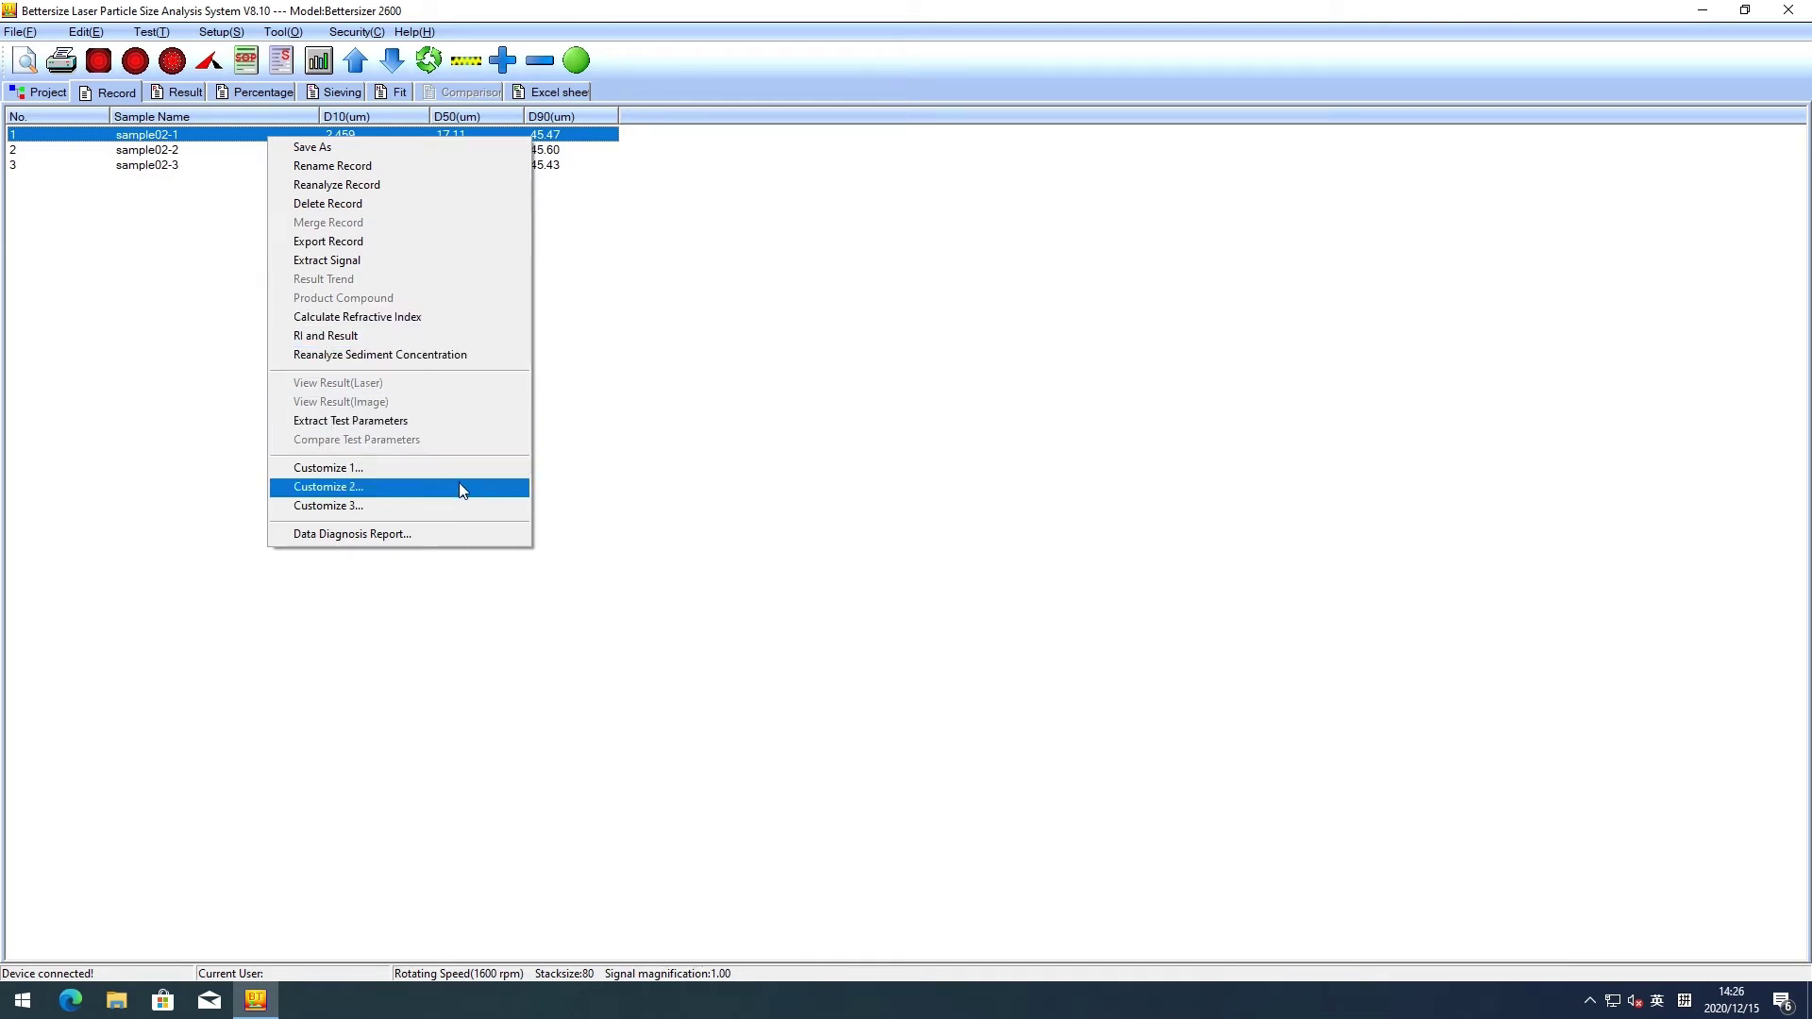
Open the sample02-1 result report and export it to the Desktop as sample02-1.xls
click(459, 508)
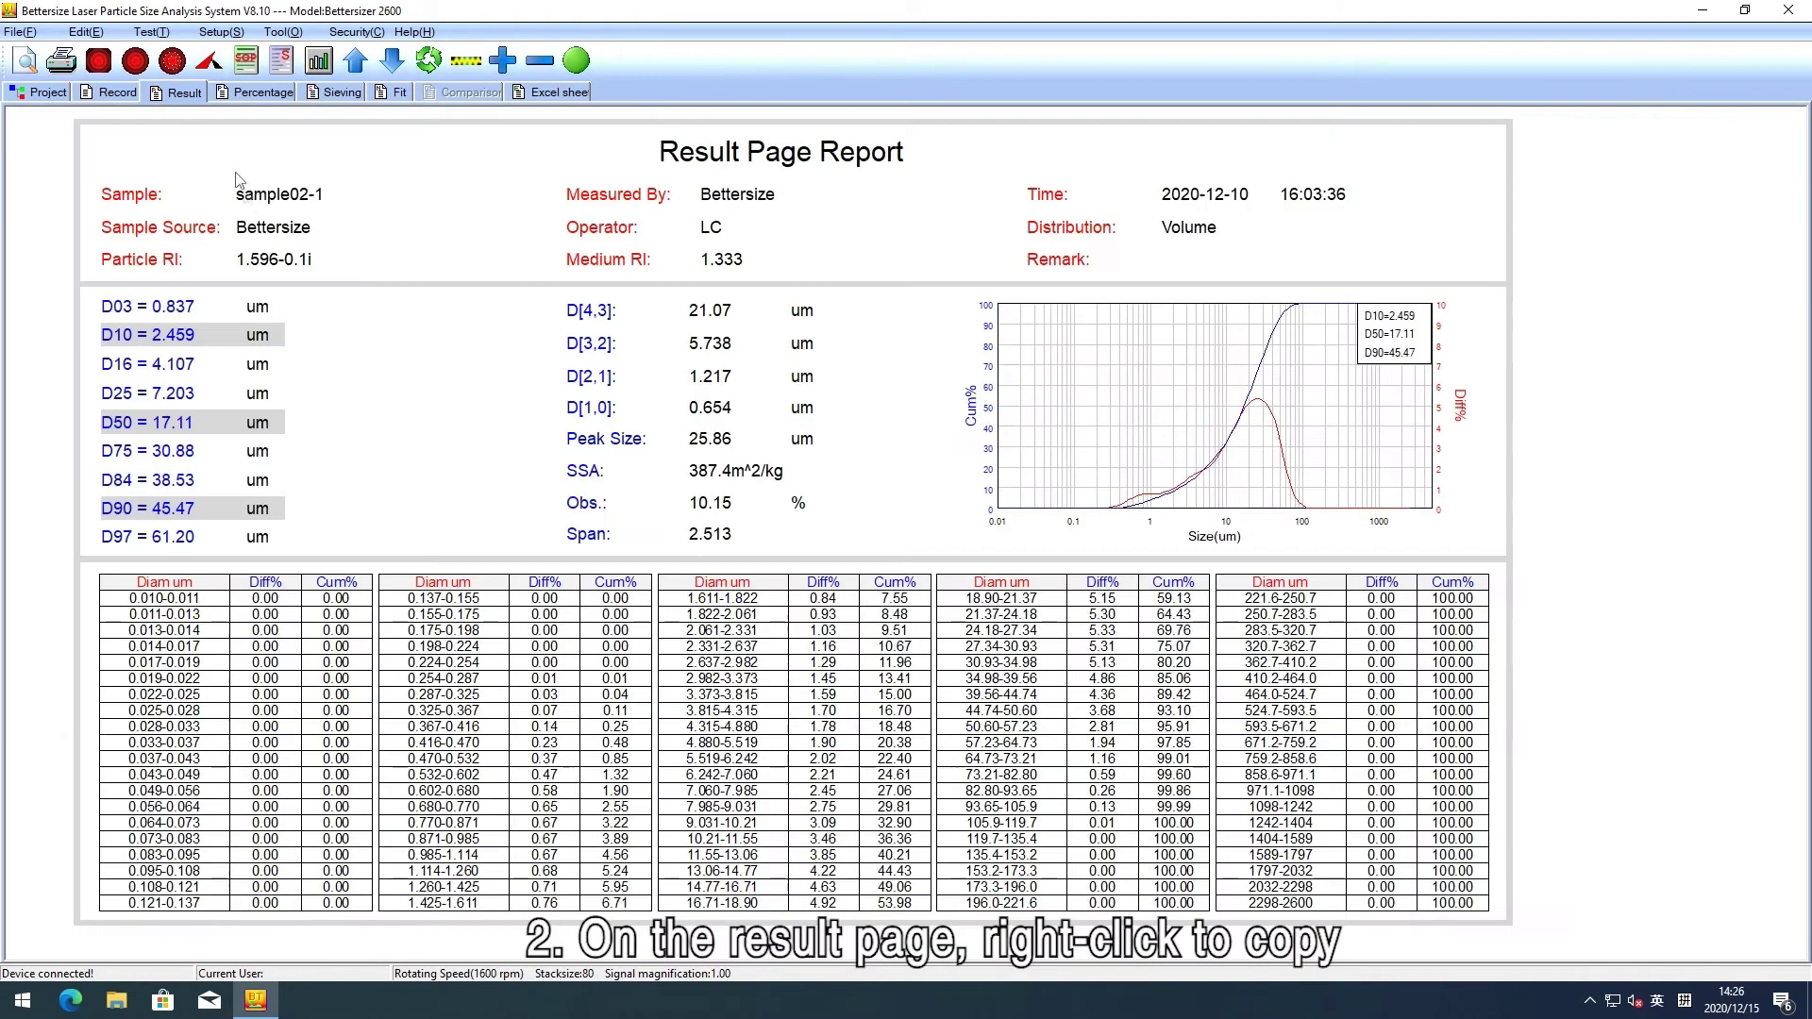
right_click(357, 338)
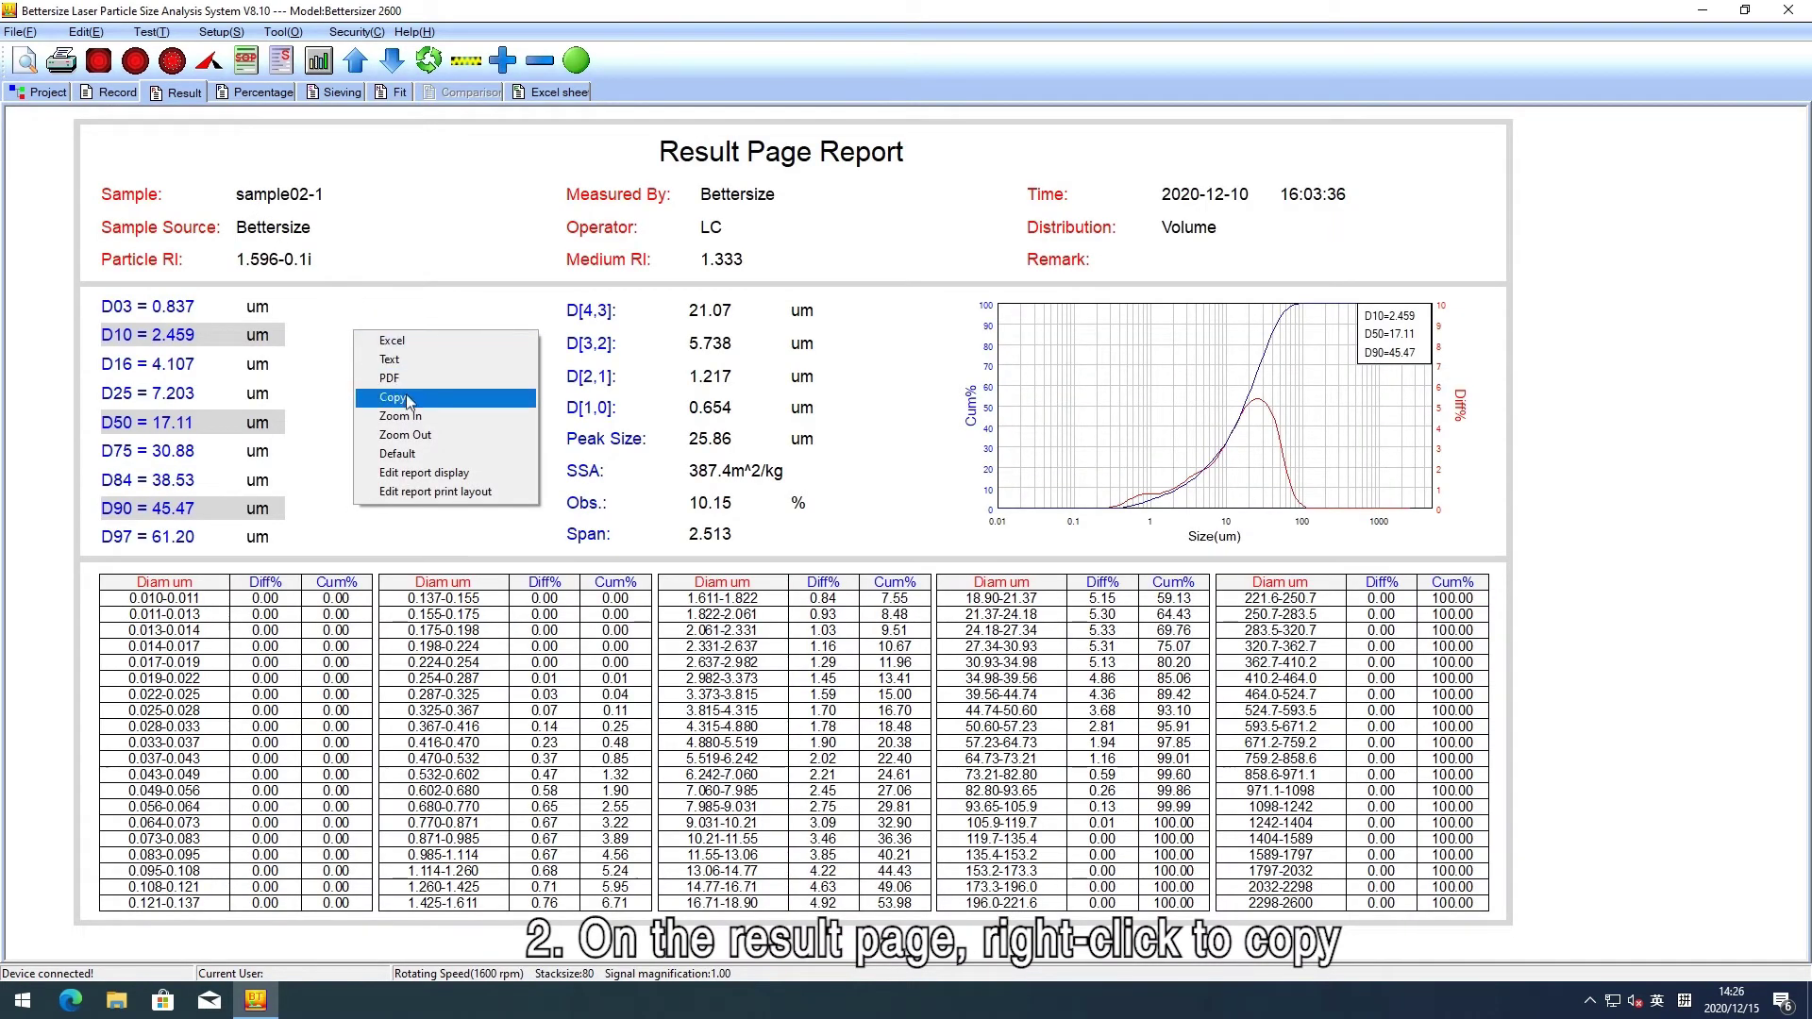
click(444, 342)
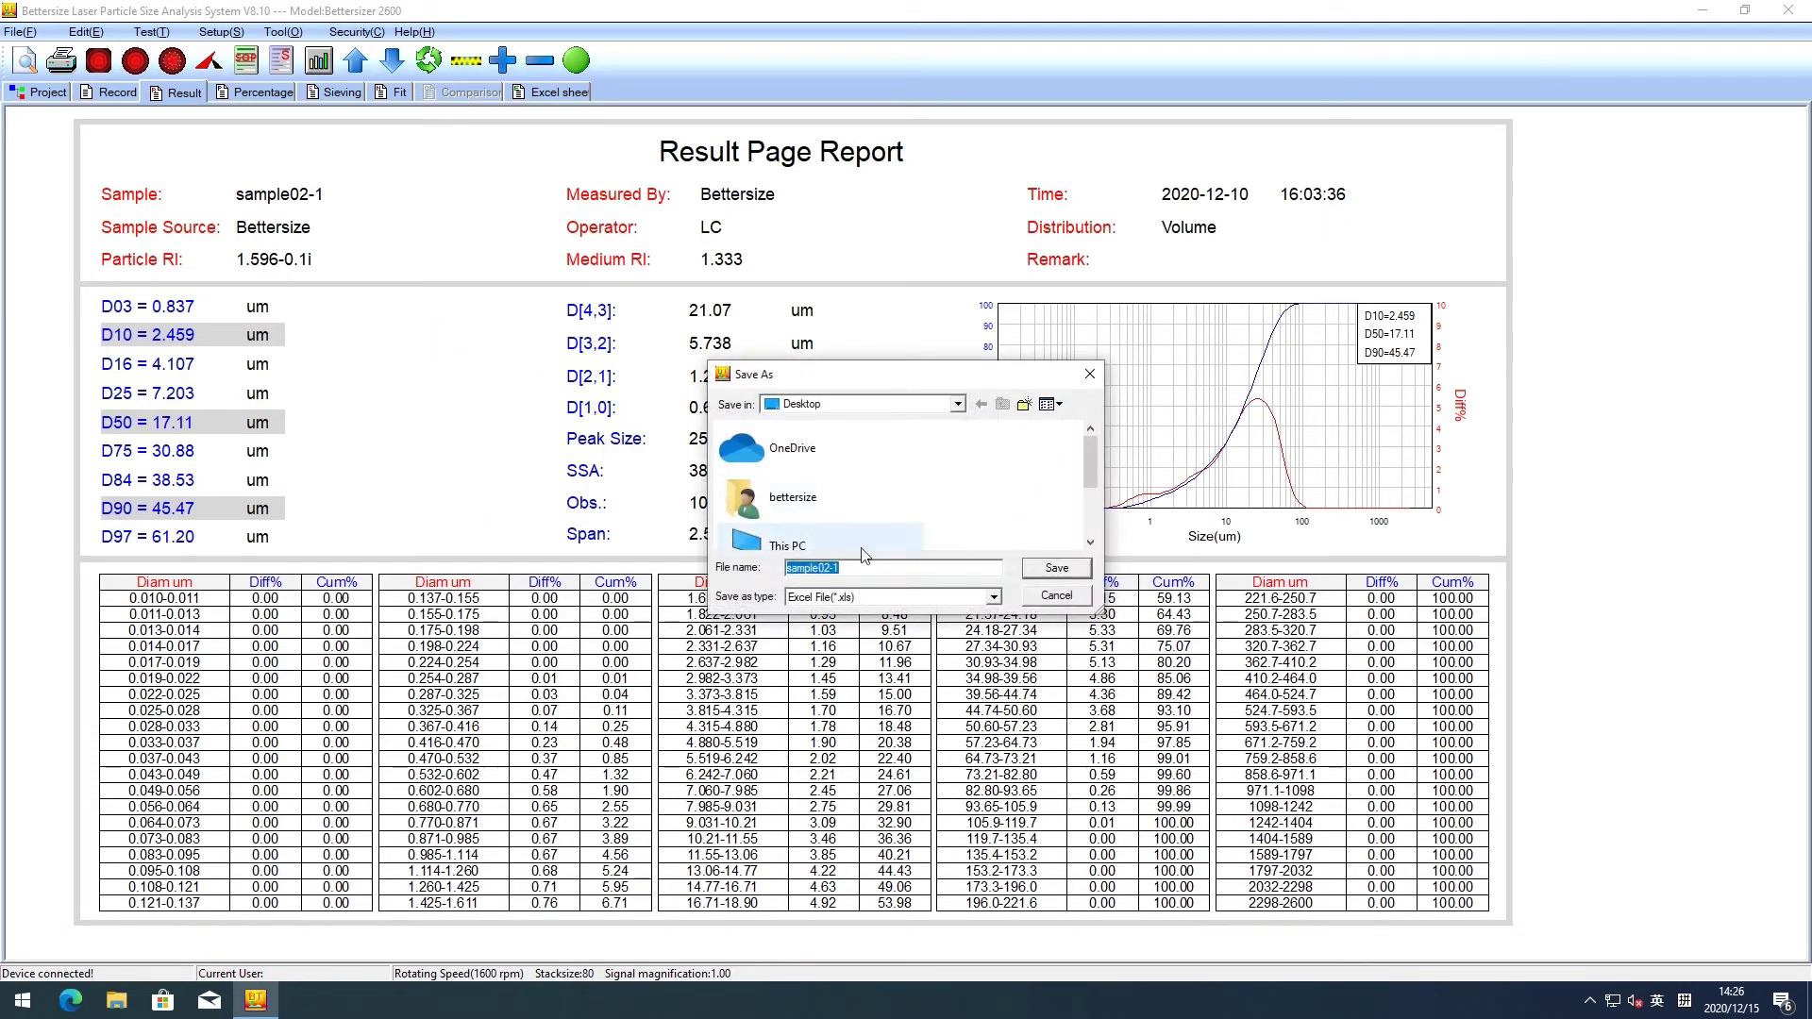
click(1049, 569)
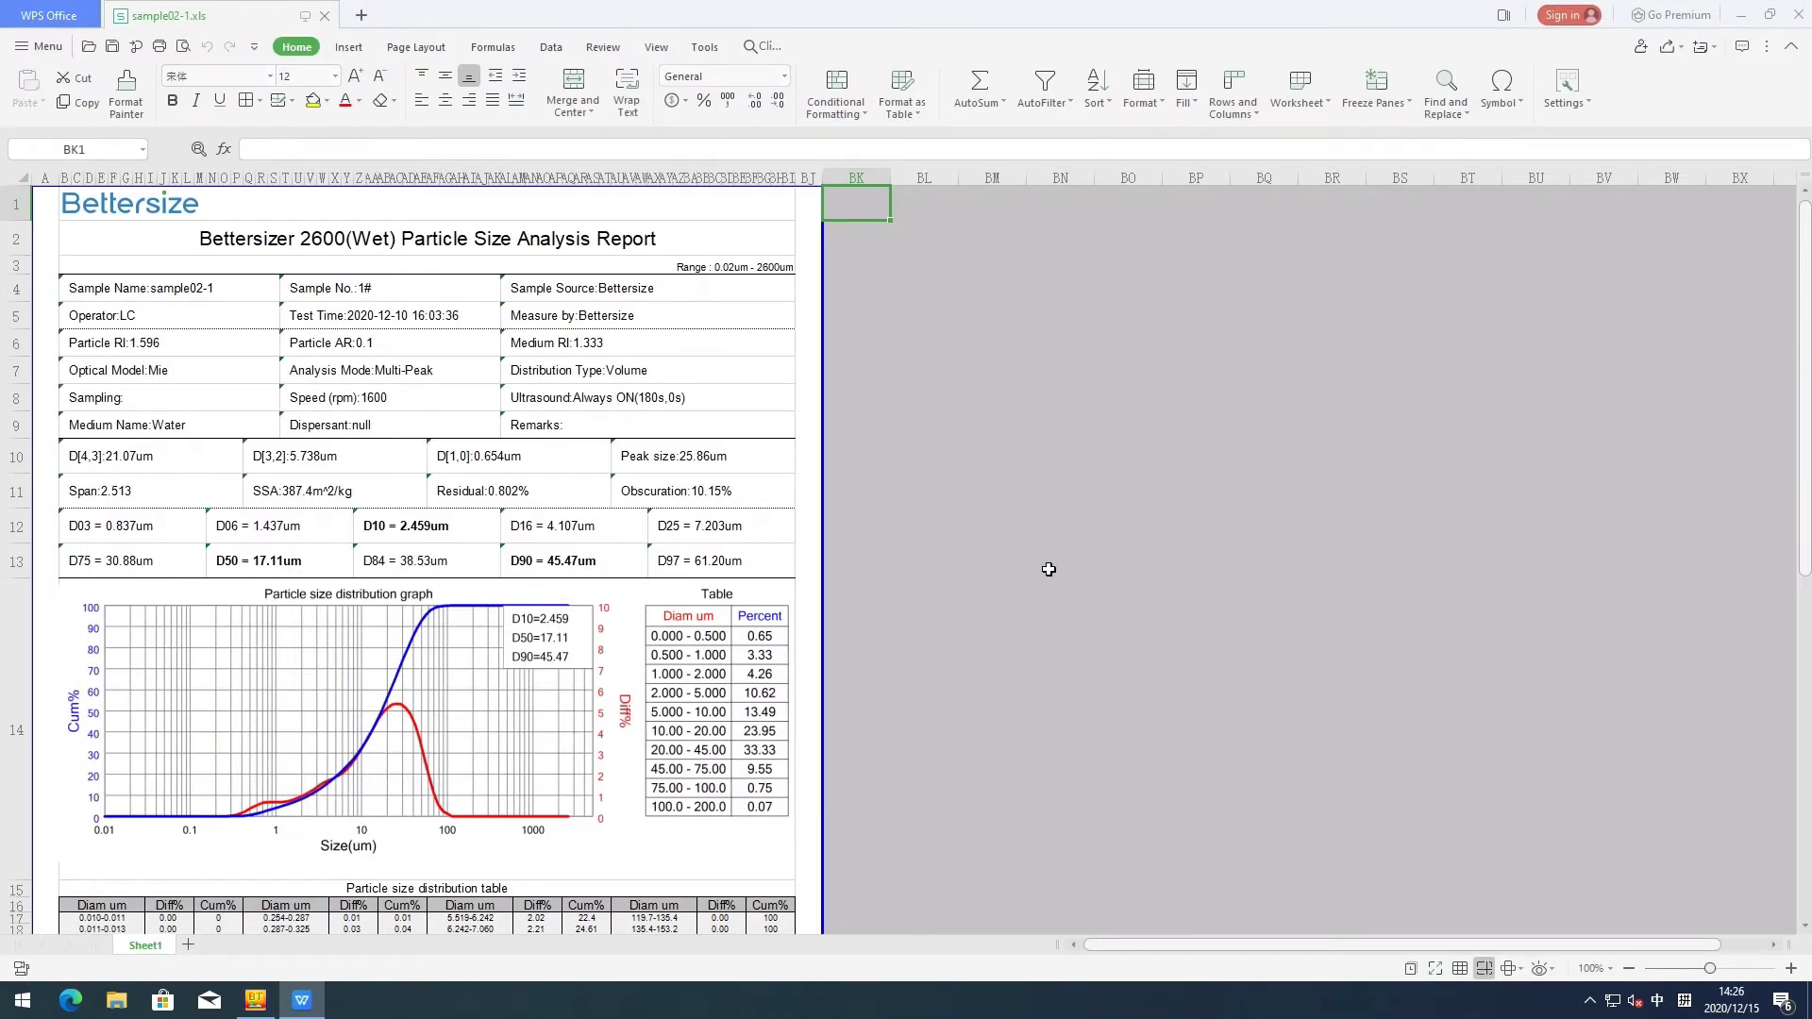
Close the spreadsheet and compare records sample02-1, sample02-2 and sample02-3
click(1798, 14)
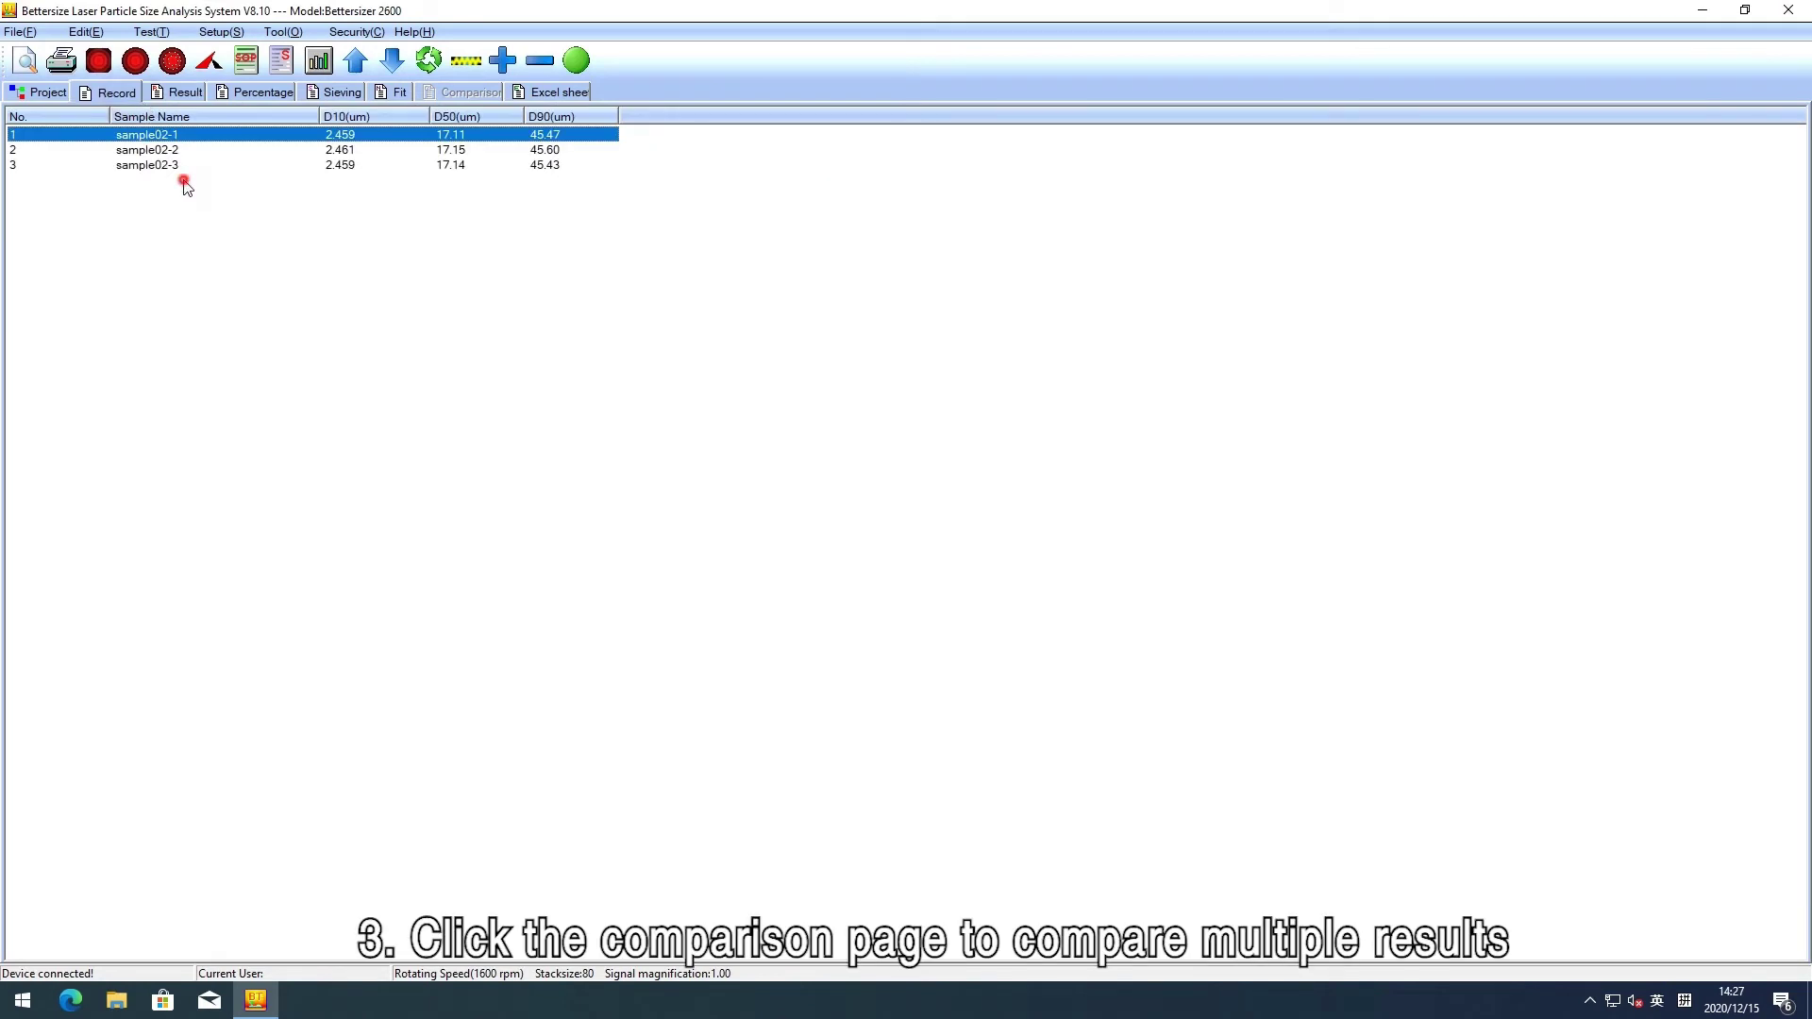
drag(184, 182, 174, 138)
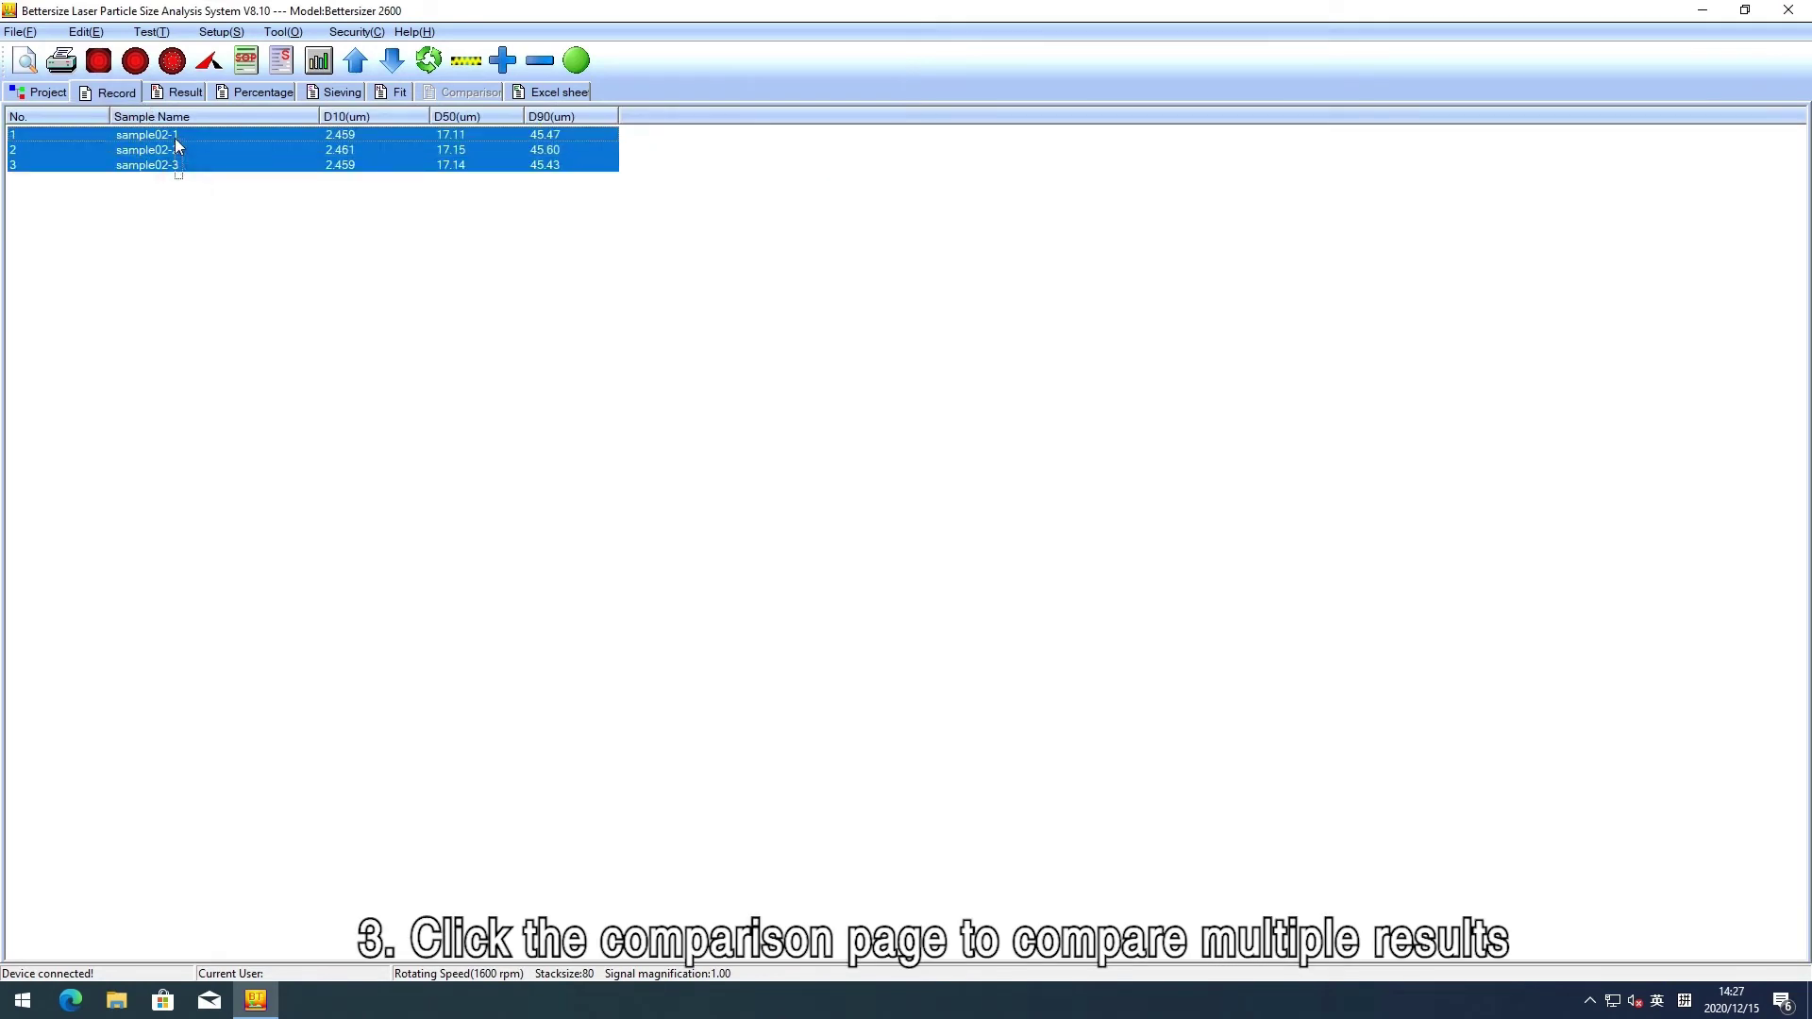
click(451, 95)
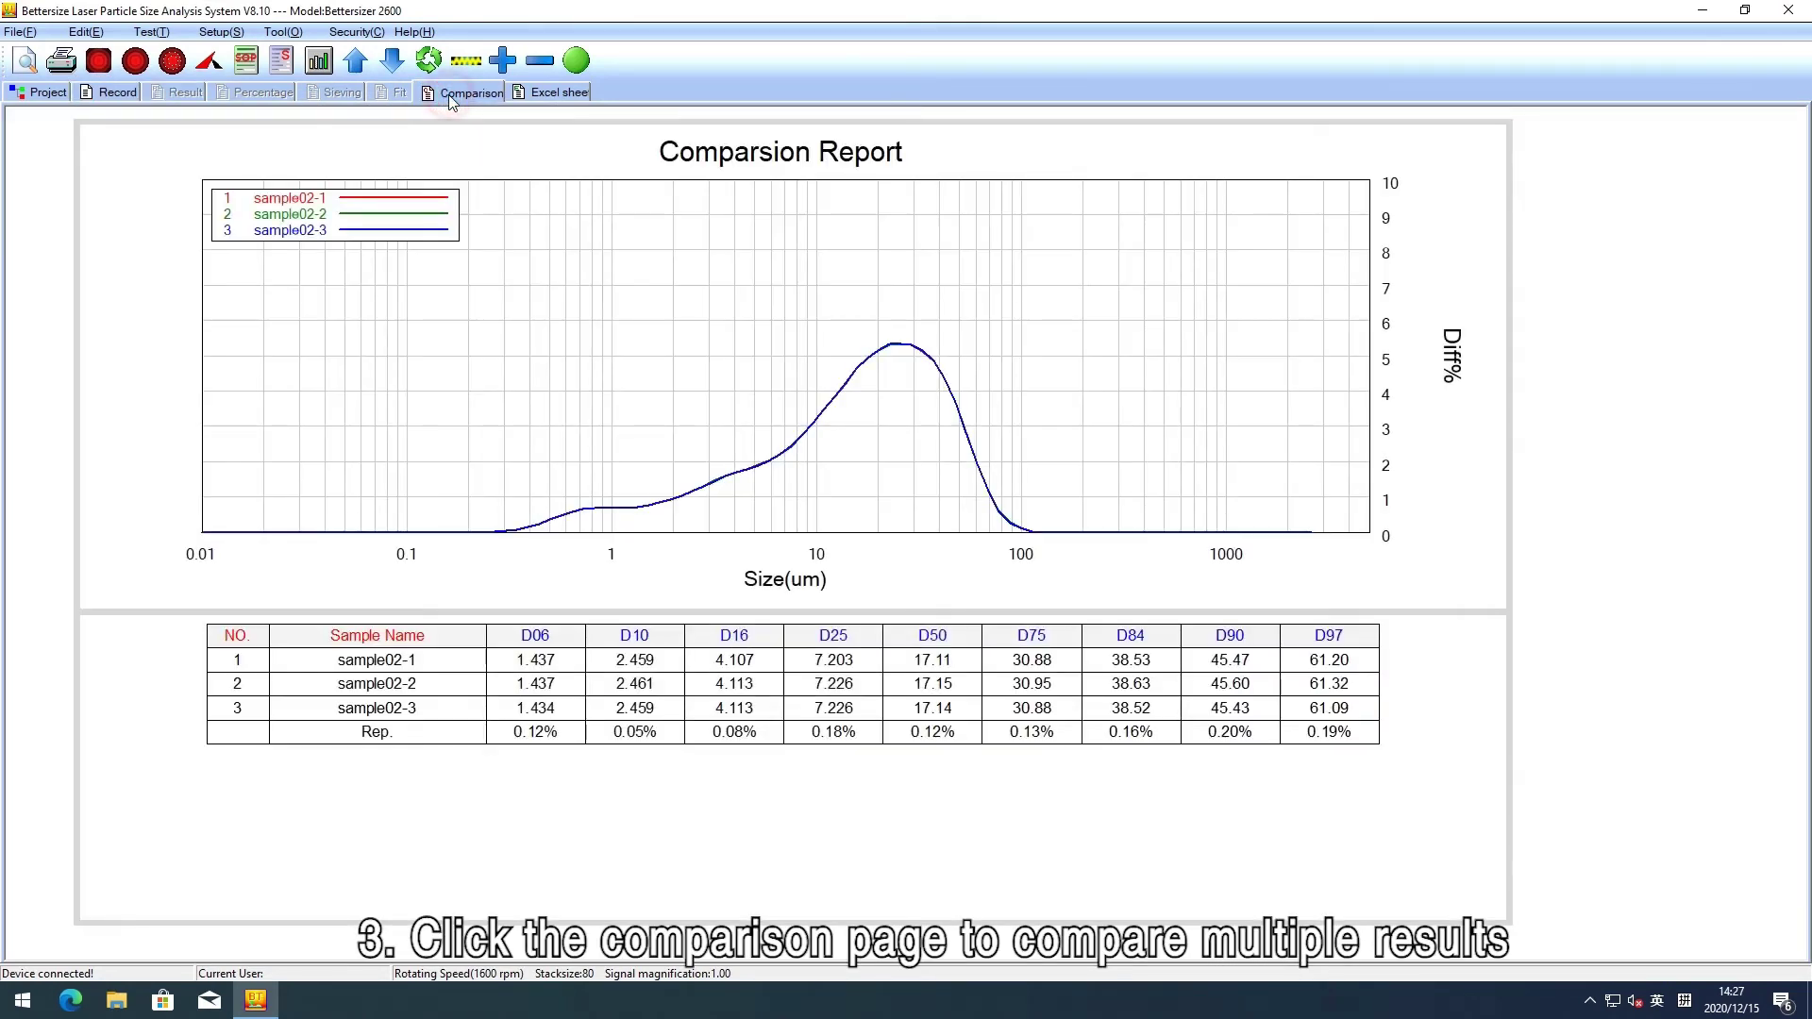
Export the three-sample comparison report to Excel as sample02-3.xls
right_click(499, 290)
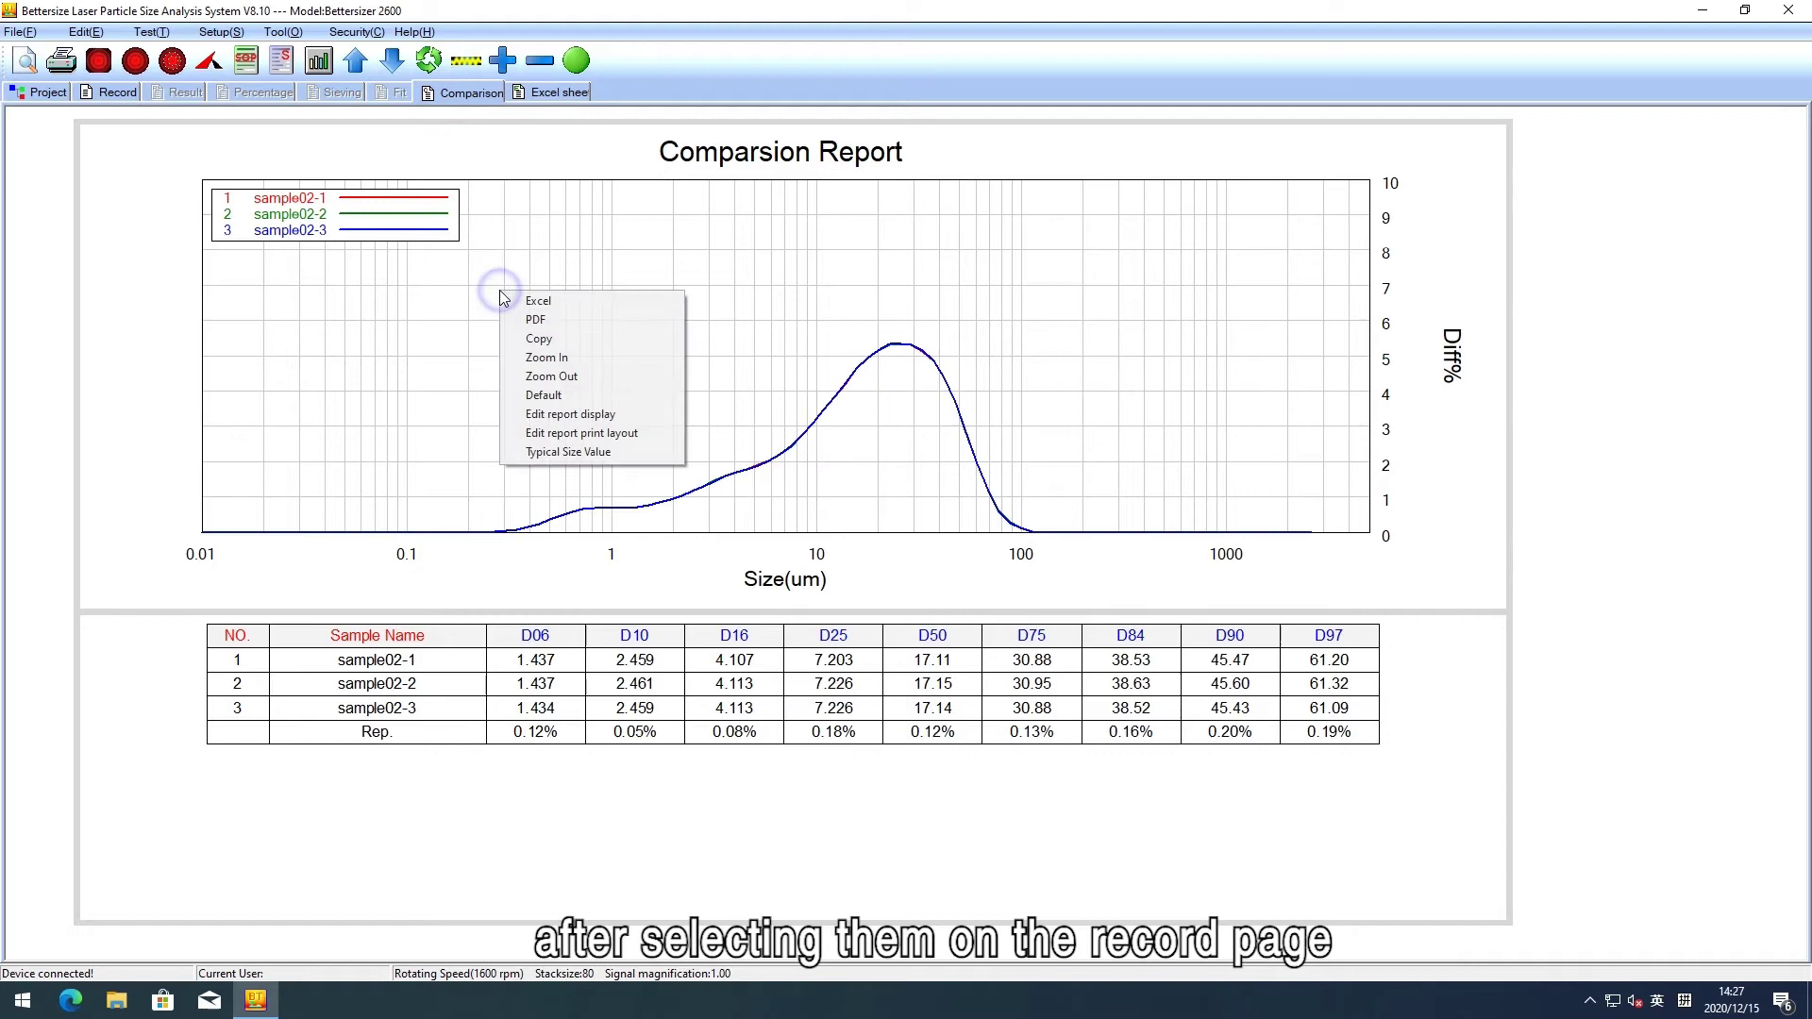
click(586, 302)
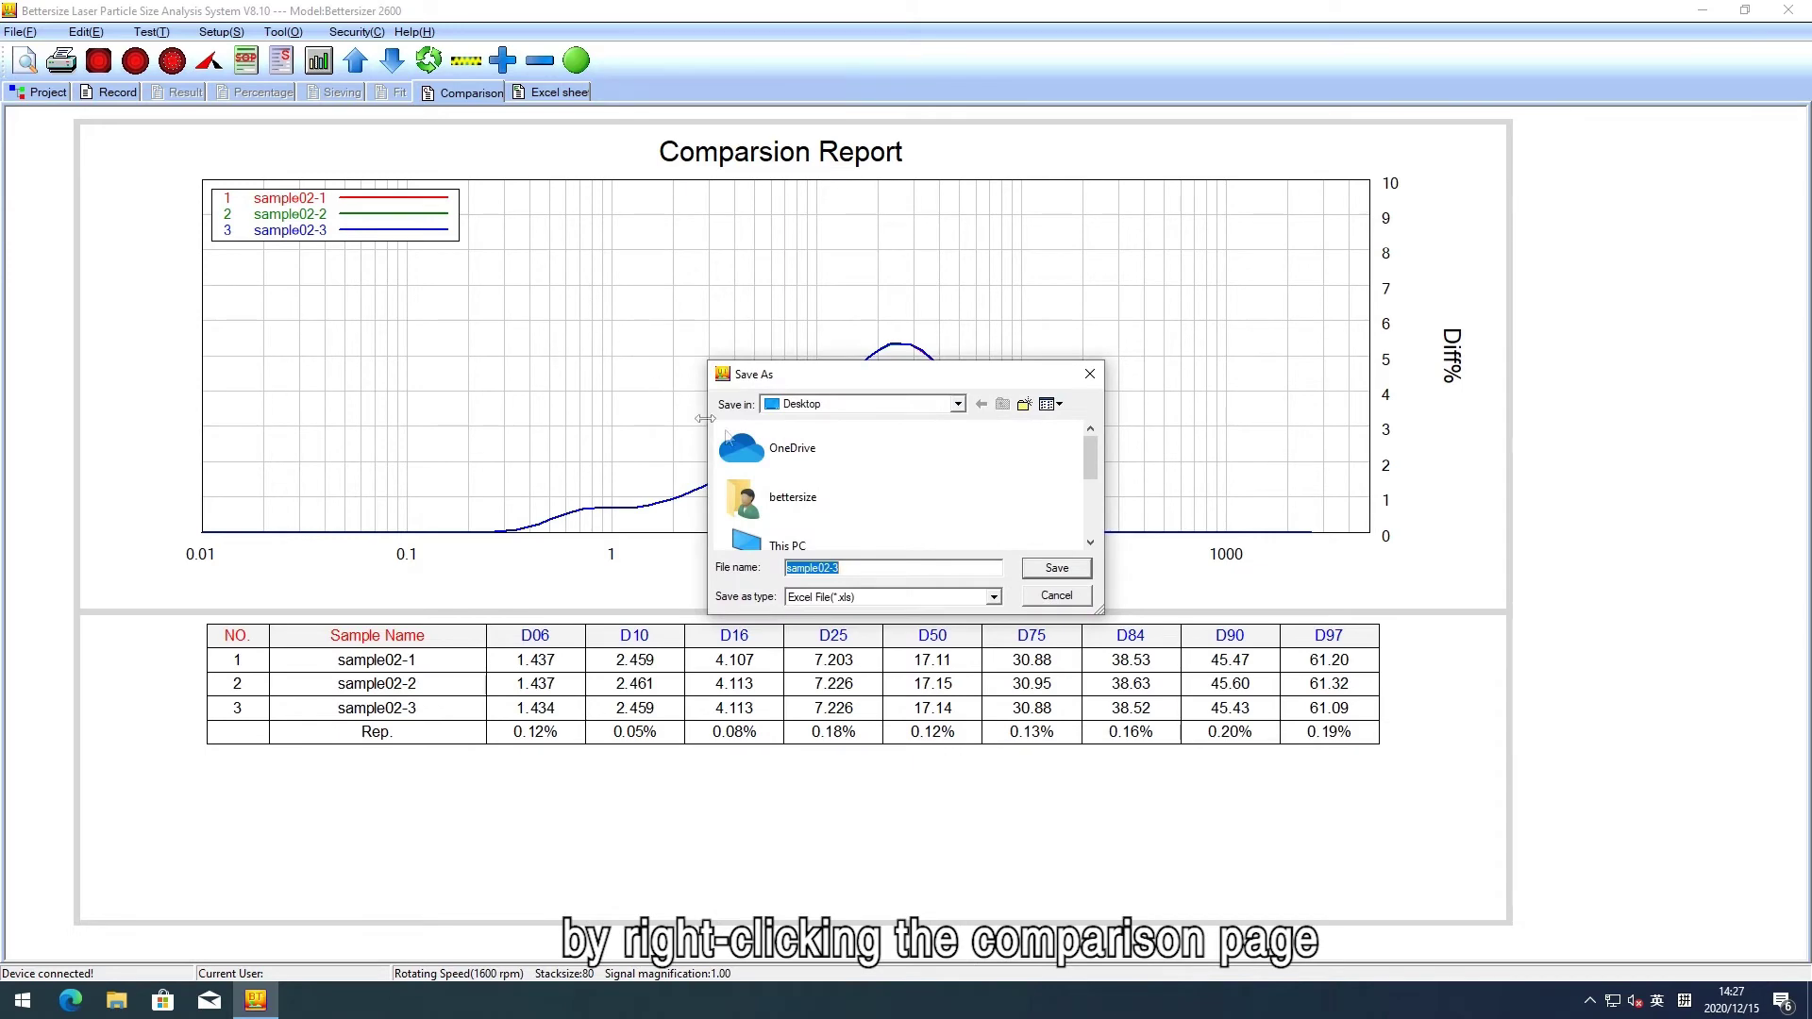
click(1048, 574)
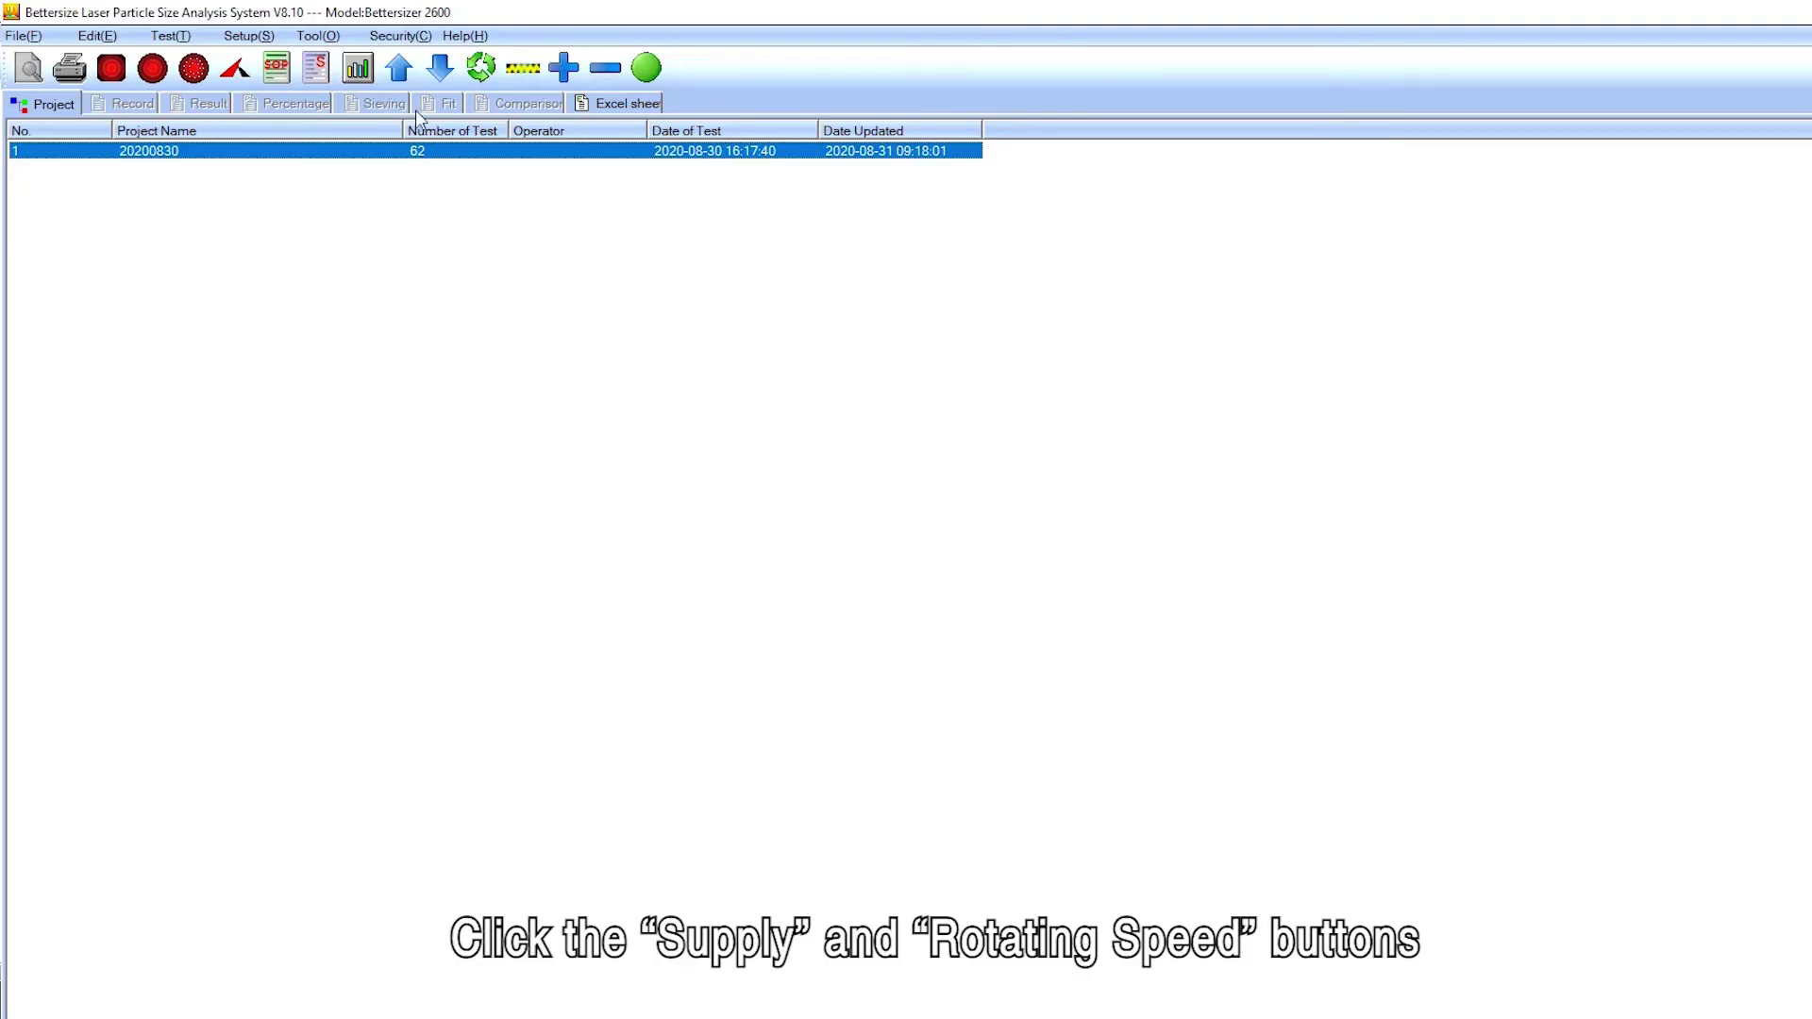
Switch on the sample supply to circulate liquid and check the sample cell for leaks
click(482, 68)
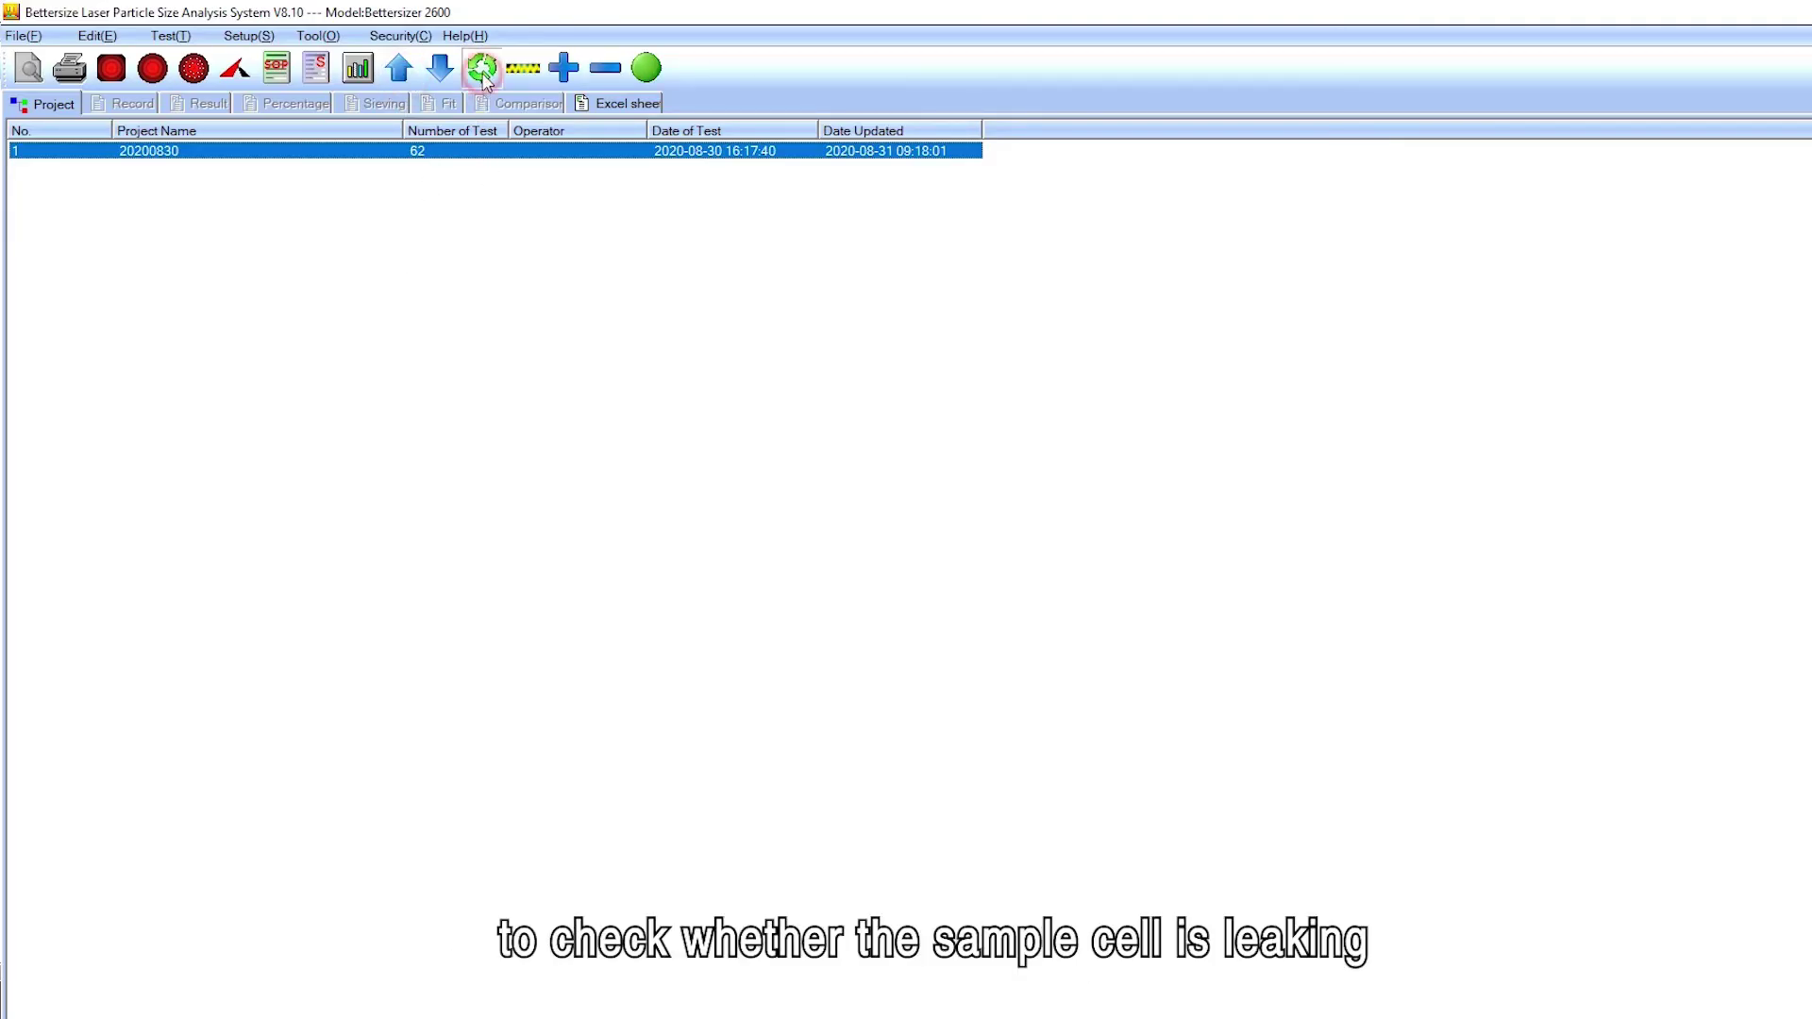